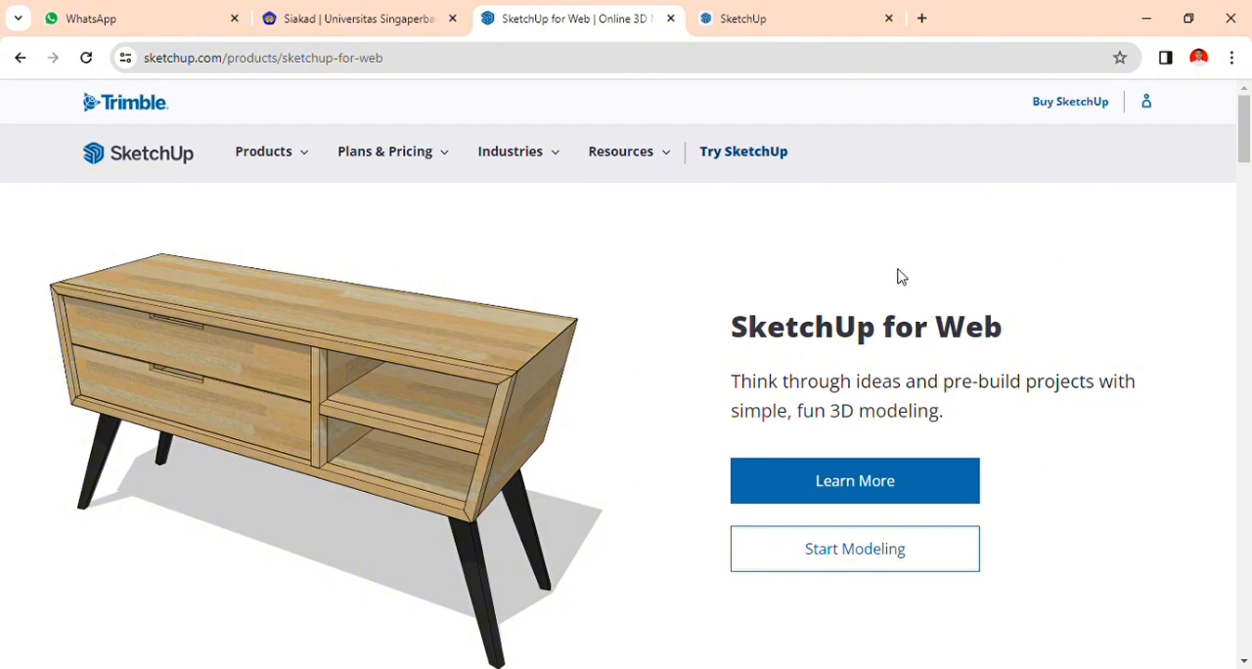
Open the SketchUp for Web modeler from its product page and create a new model.
{"action": "left_click", "coordinate": [864, 546]}
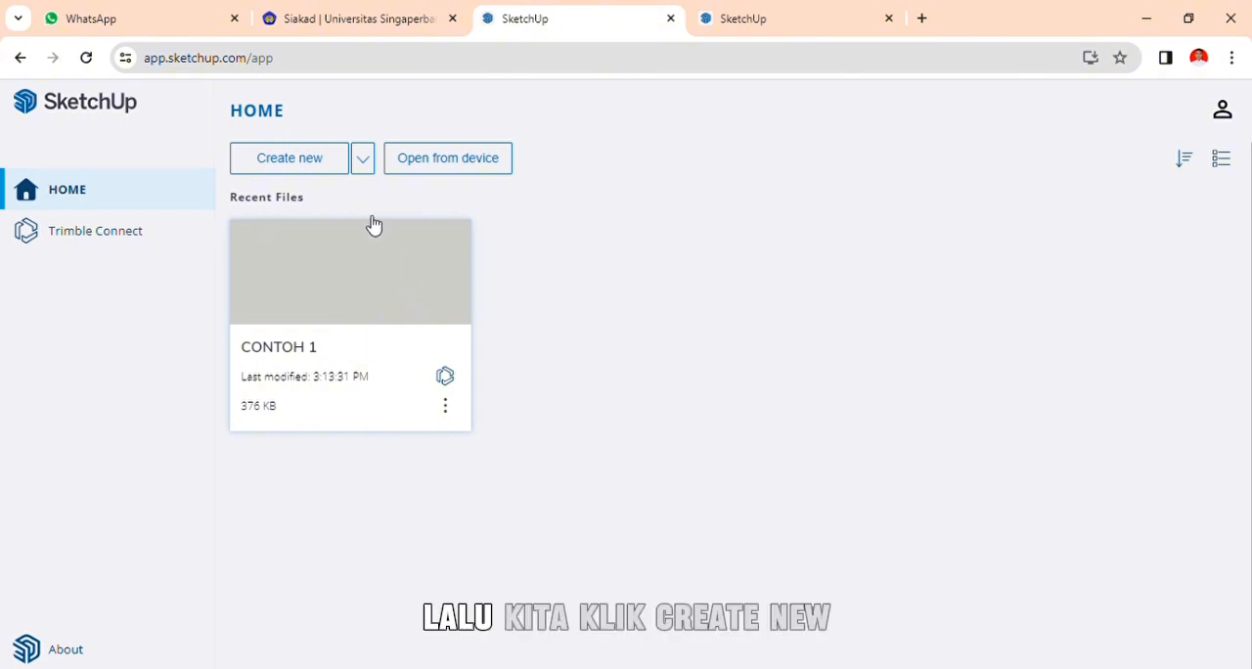
{"action": "left_click", "coordinate": [325, 170]}
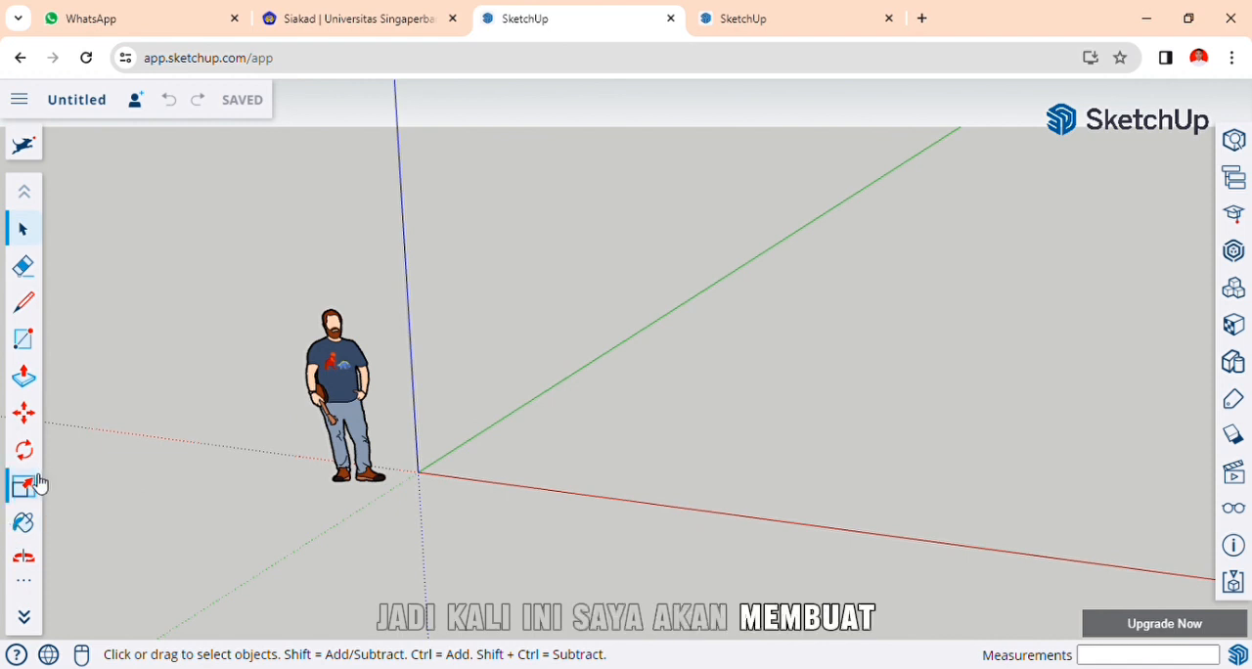
{"action": "scroll", "coordinate": [39, 484], "scroll_direction": "down", "scroll_amount": 2}
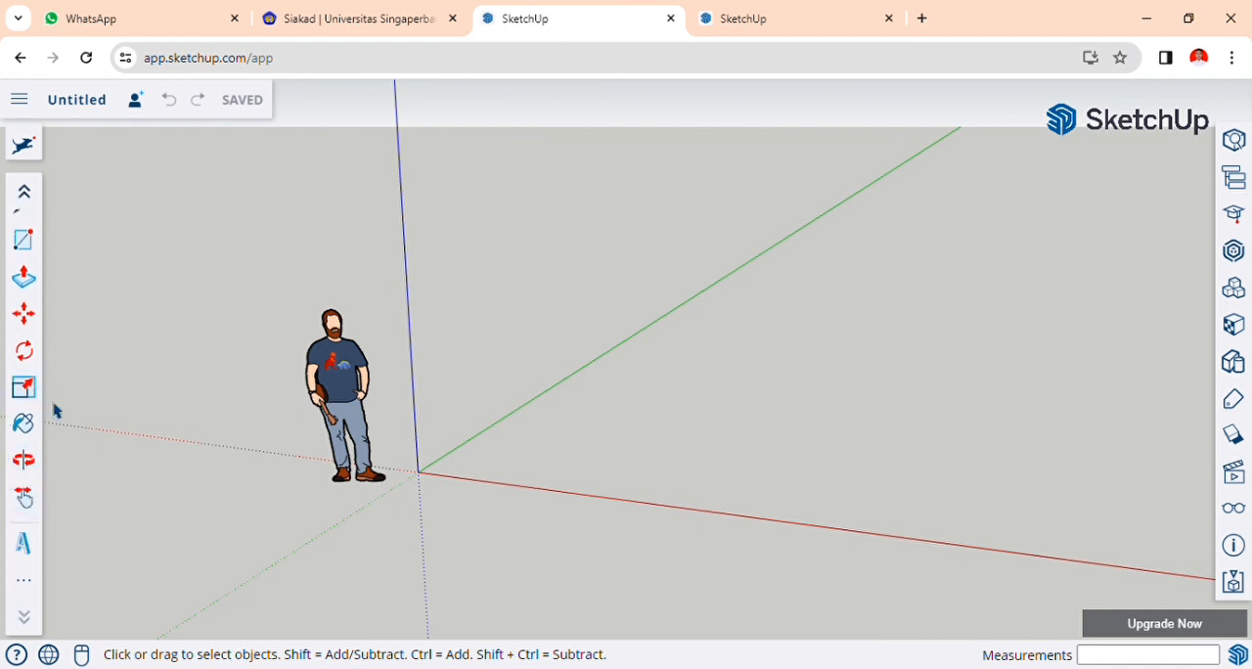
{"action": "scroll", "coordinate": [29, 352], "scroll_direction": "up", "scroll_amount": 2}
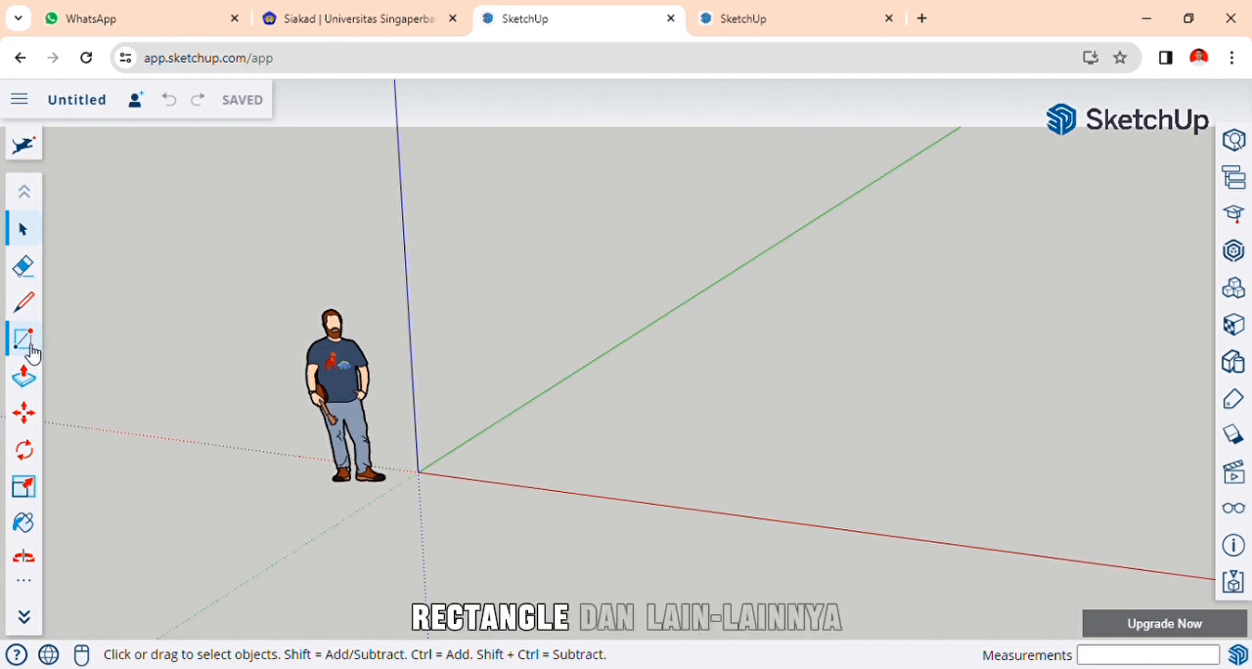
Draw a closed rectangle with the Line tool on the ground, about 10' 10" by 7' 8", between the red and green axes.
{"action": "scroll", "coordinate": [967, 469], "scroll_direction": "down", "scroll_amount": 2}
{"action": "middle_click_drag", "start_coordinate": [965, 469], "coordinate": [966, 467]}
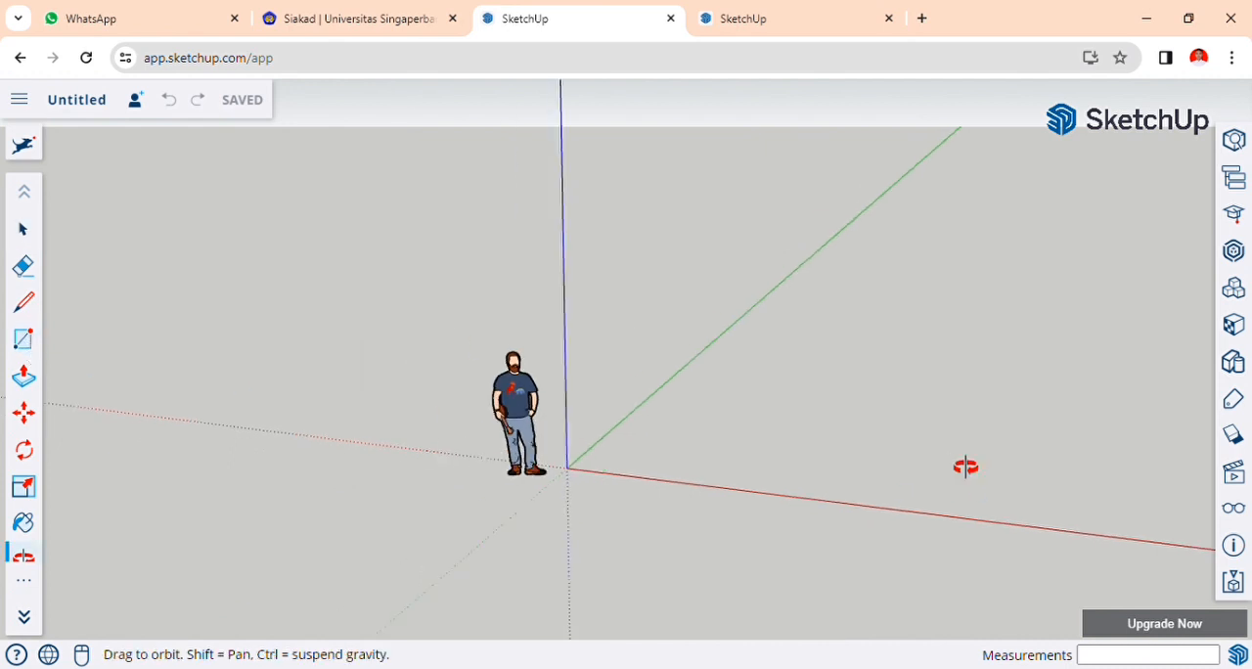
{"action": "middle_click_drag", "start_coordinate": [978, 384], "coordinate": [959, 497]}
{"action": "scroll", "coordinate": [26, 494], "scroll_direction": "down", "scroll_amount": 2}
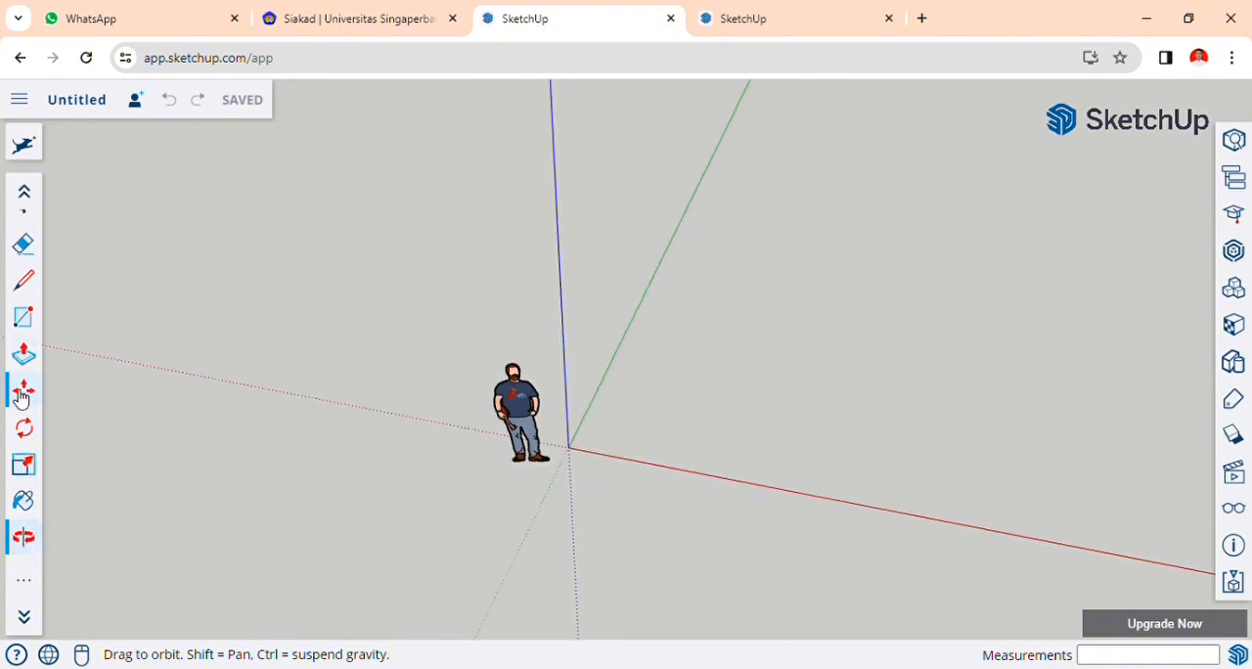
{"action": "left_click", "coordinate": [25, 494]}
{"action": "left_click_drag", "start_coordinate": [906, 335], "coordinate": [734, 397]}
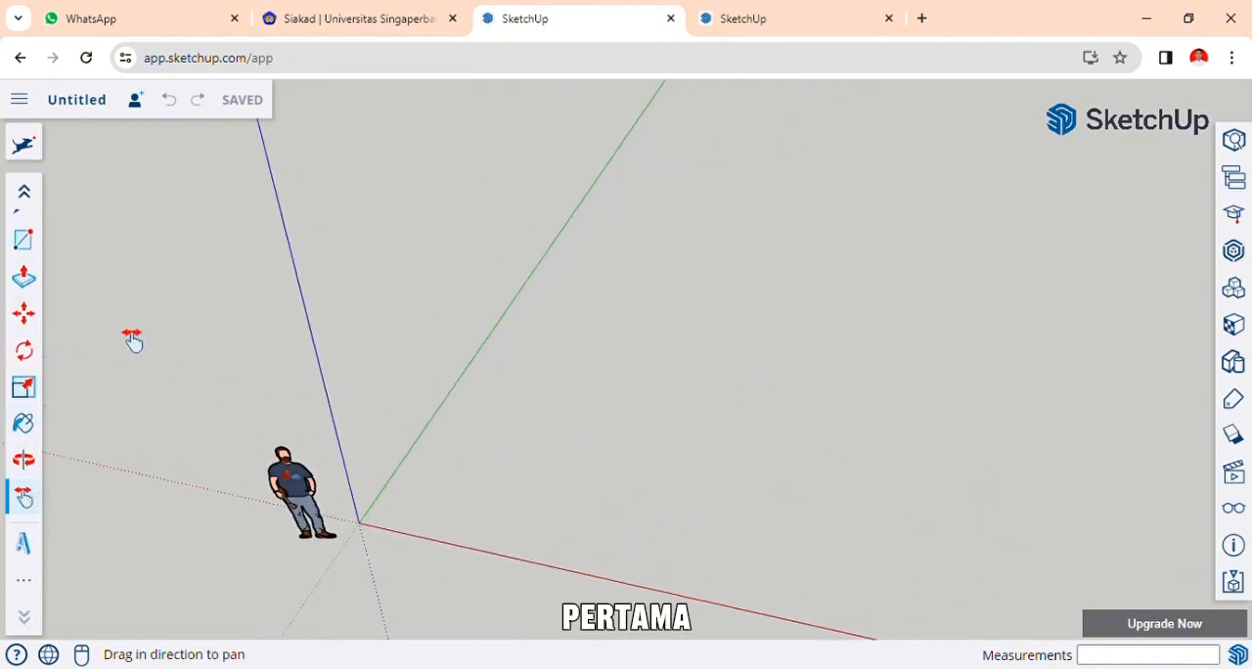
{"action": "scroll", "coordinate": [39, 313], "scroll_direction": "up", "scroll_amount": 2}
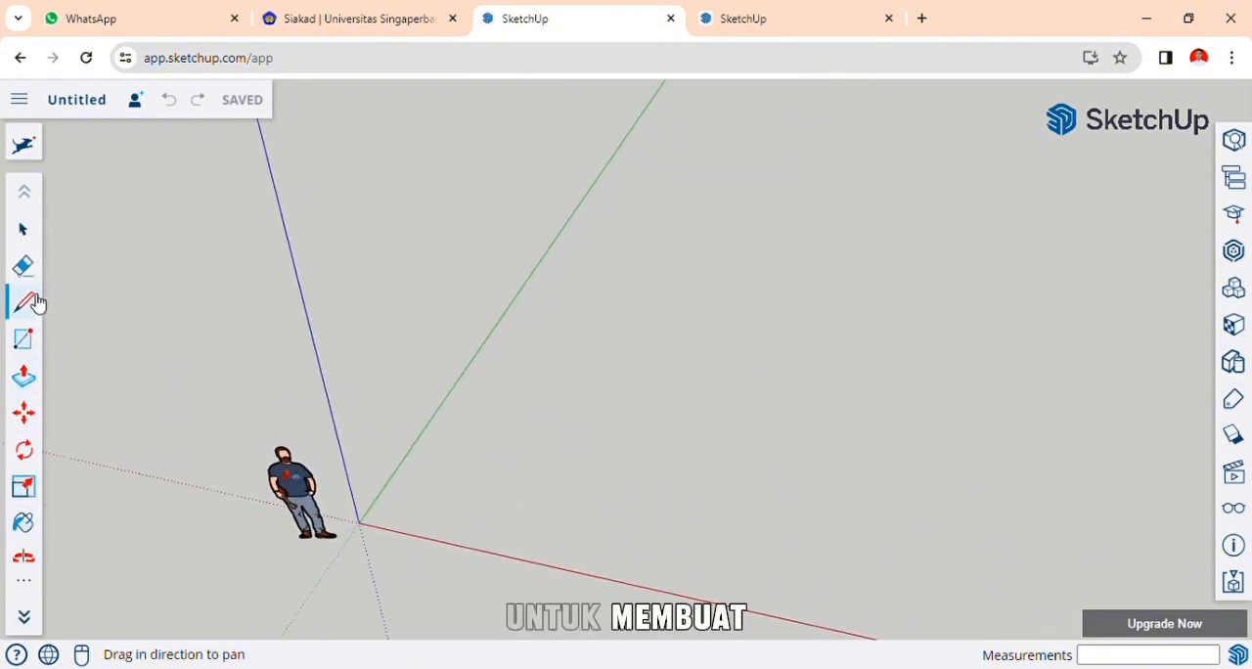
{"action": "left_click", "coordinate": [37, 303]}
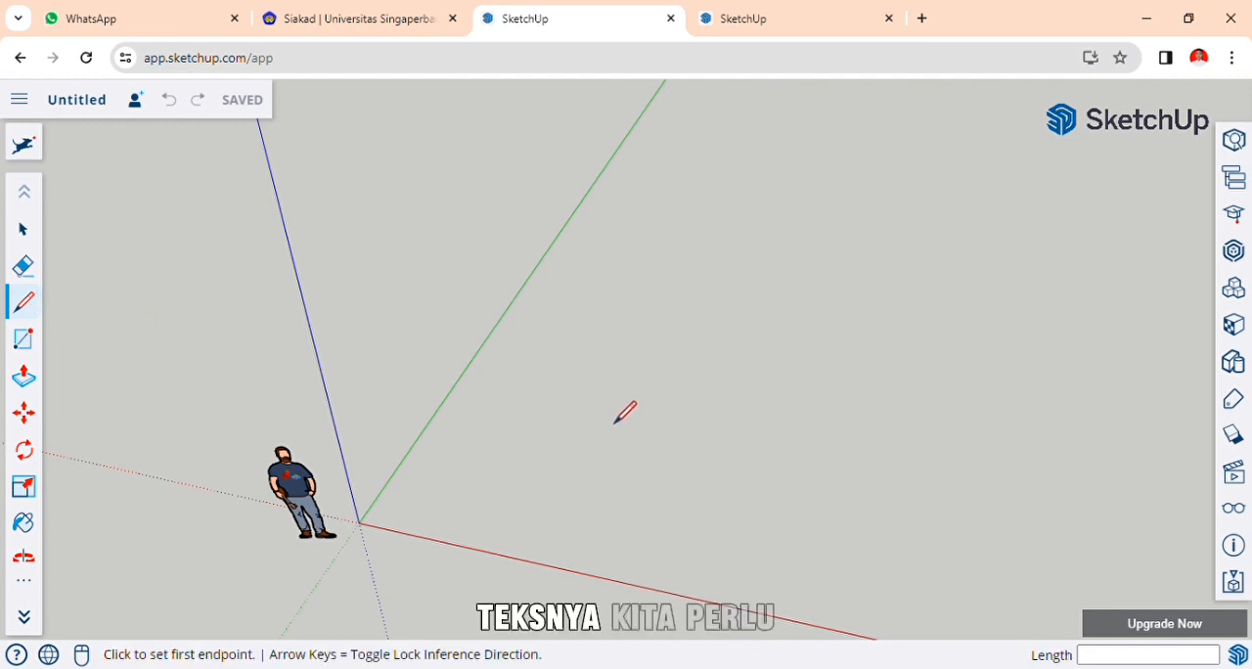
{"action": "left_click", "coordinate": [585, 445]}
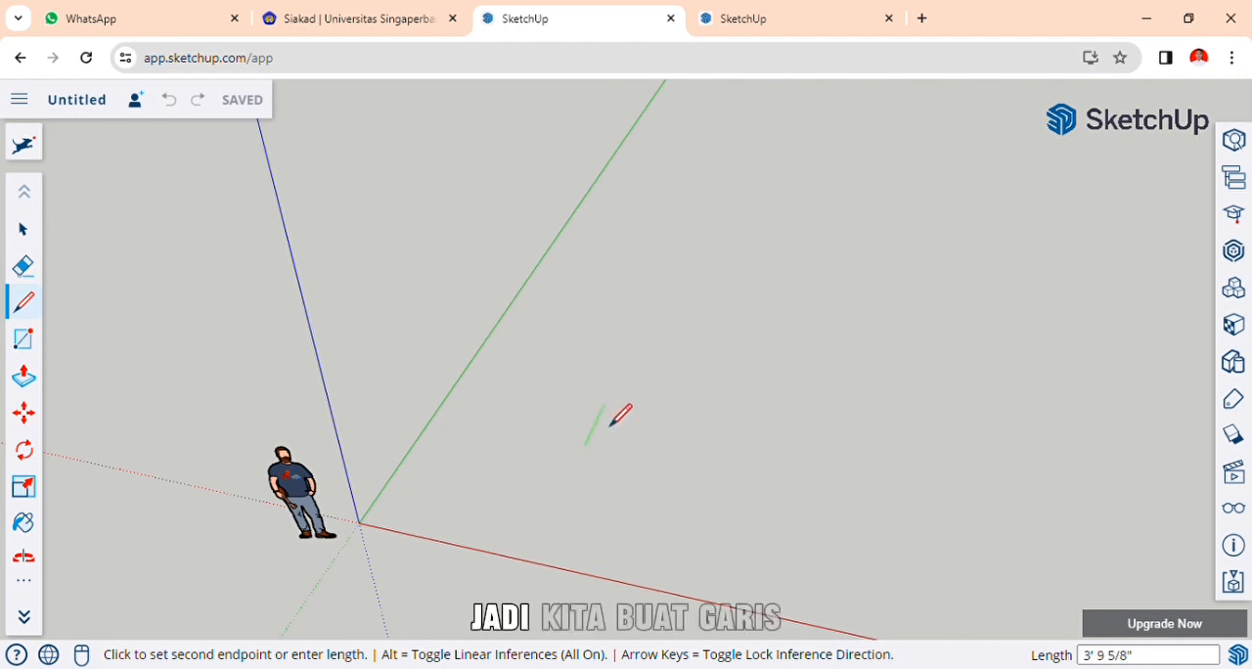
{"action": "left_click", "coordinate": [621, 366]}
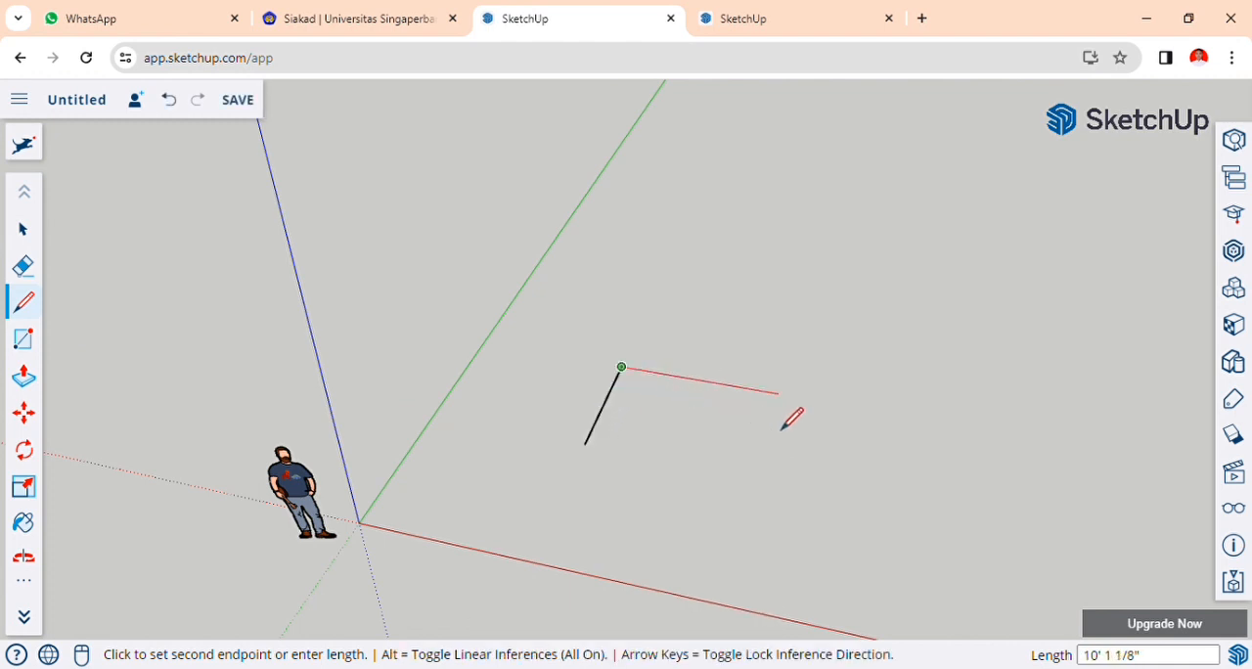
{"action": "left_click", "coordinate": [790, 395]}
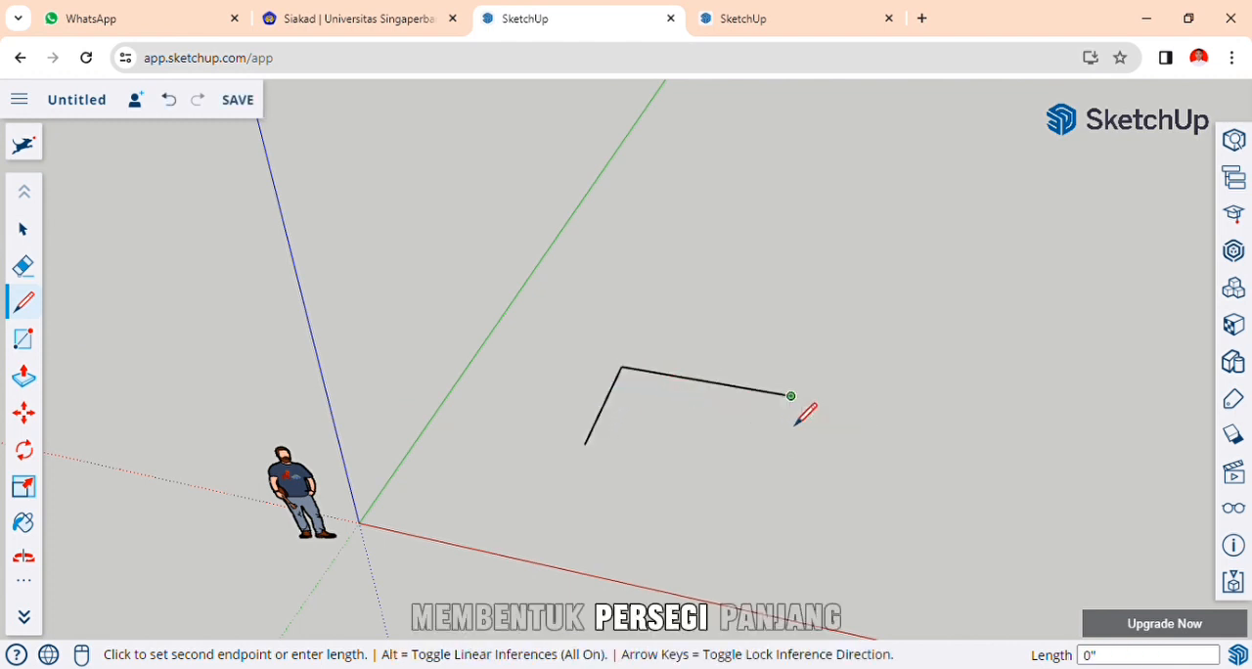
{"action": "left_click", "coordinate": [772, 480]}
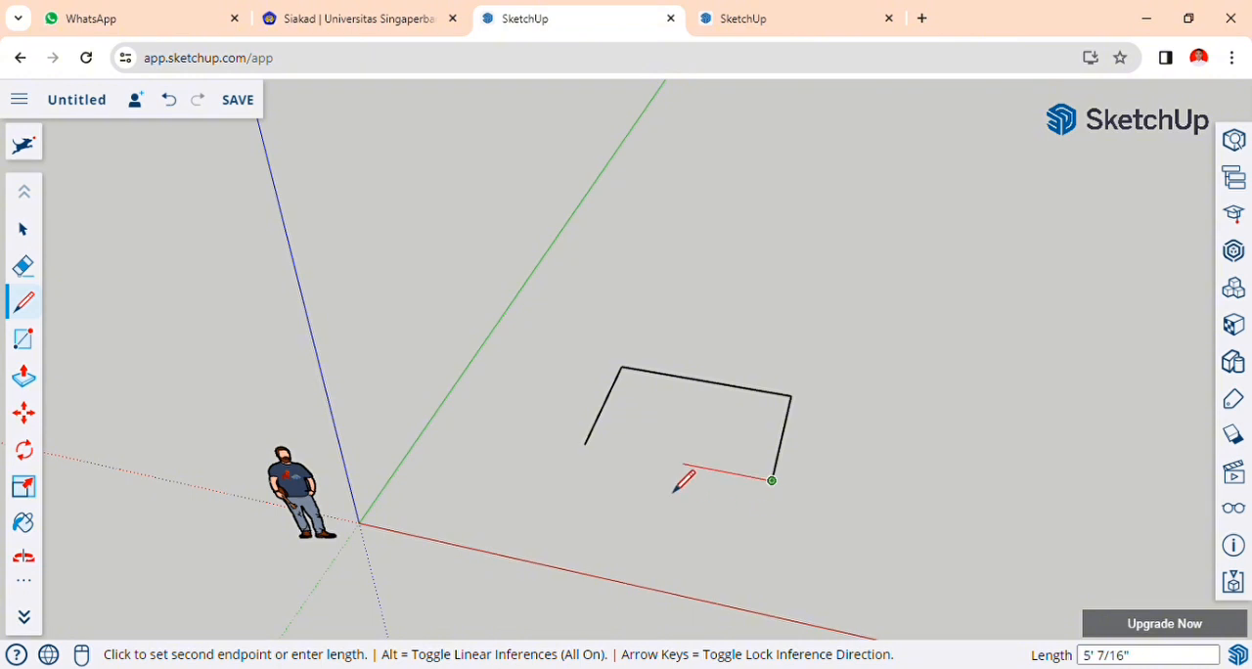
{"action": "left_click", "coordinate": [586, 468]}
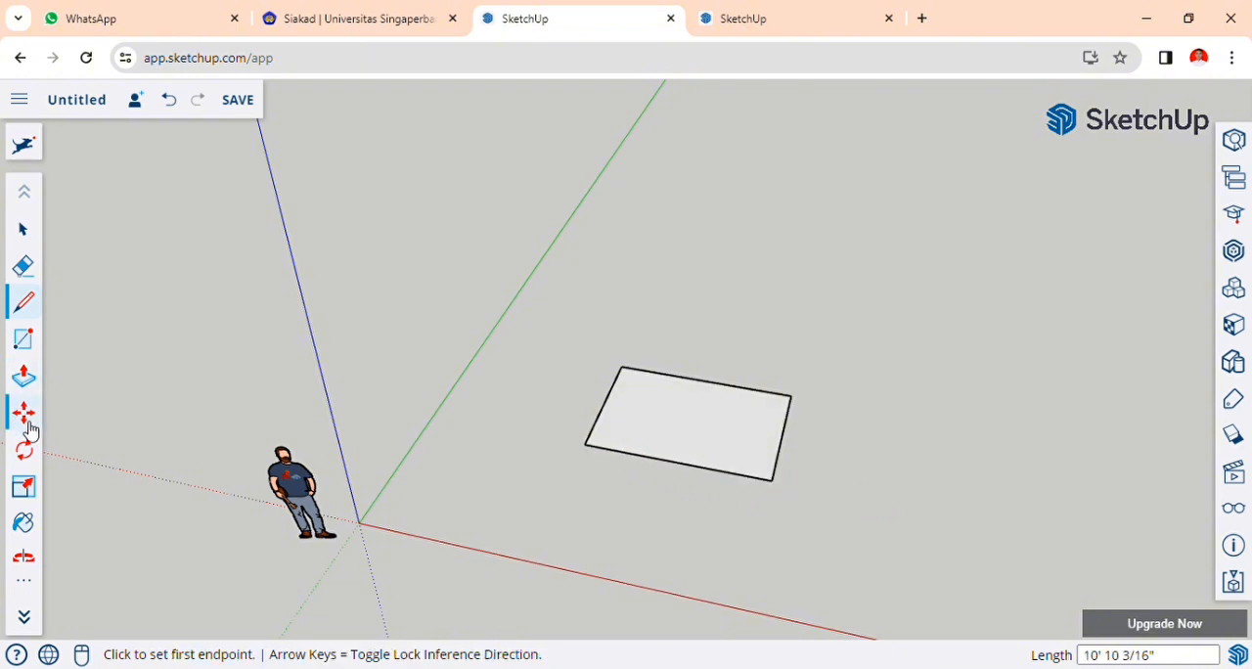
Offset the rectangle's outline inward by about 1' 1/2" to form a border around the face.
{"action": "left_click", "coordinate": [27, 579]}
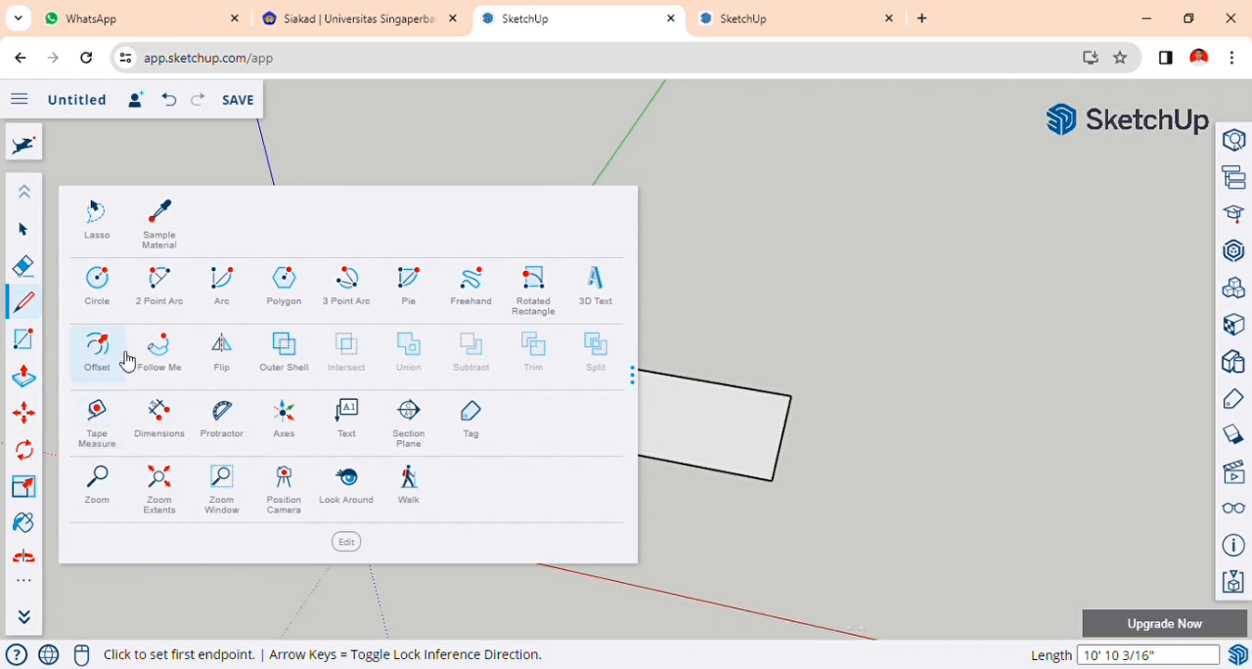
{"action": "left_click", "coordinate": [99, 366]}
{"action": "left_click", "coordinate": [690, 431]}
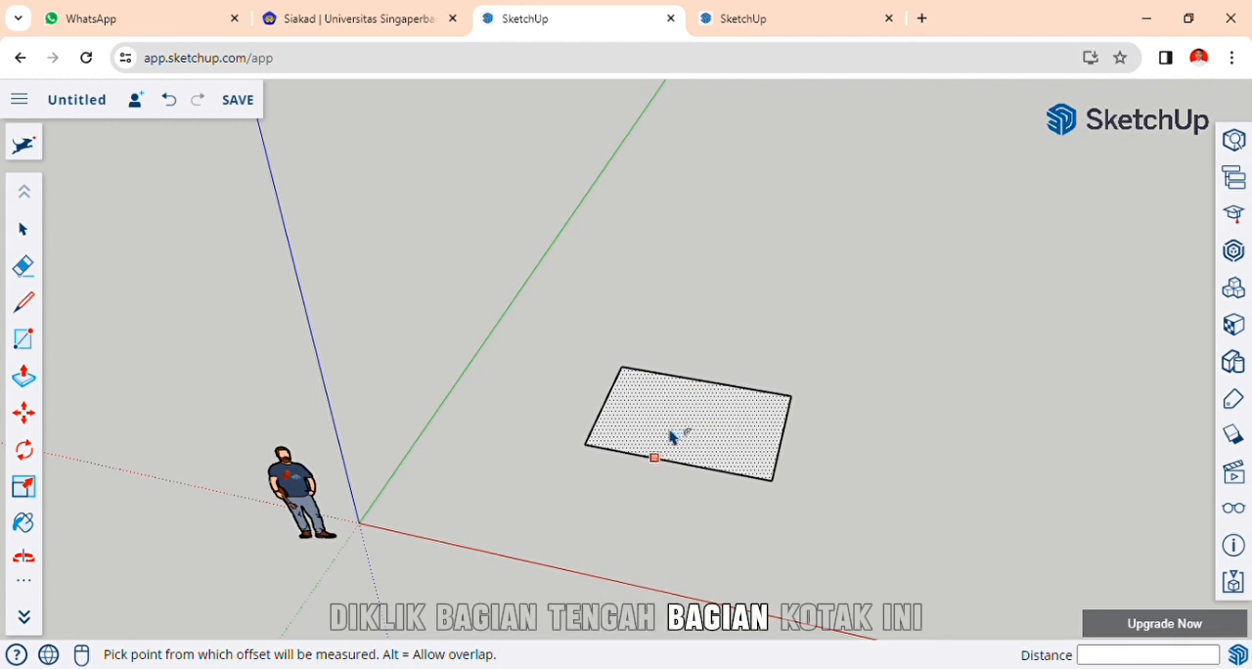
{"action": "left_click", "coordinate": [663, 446]}
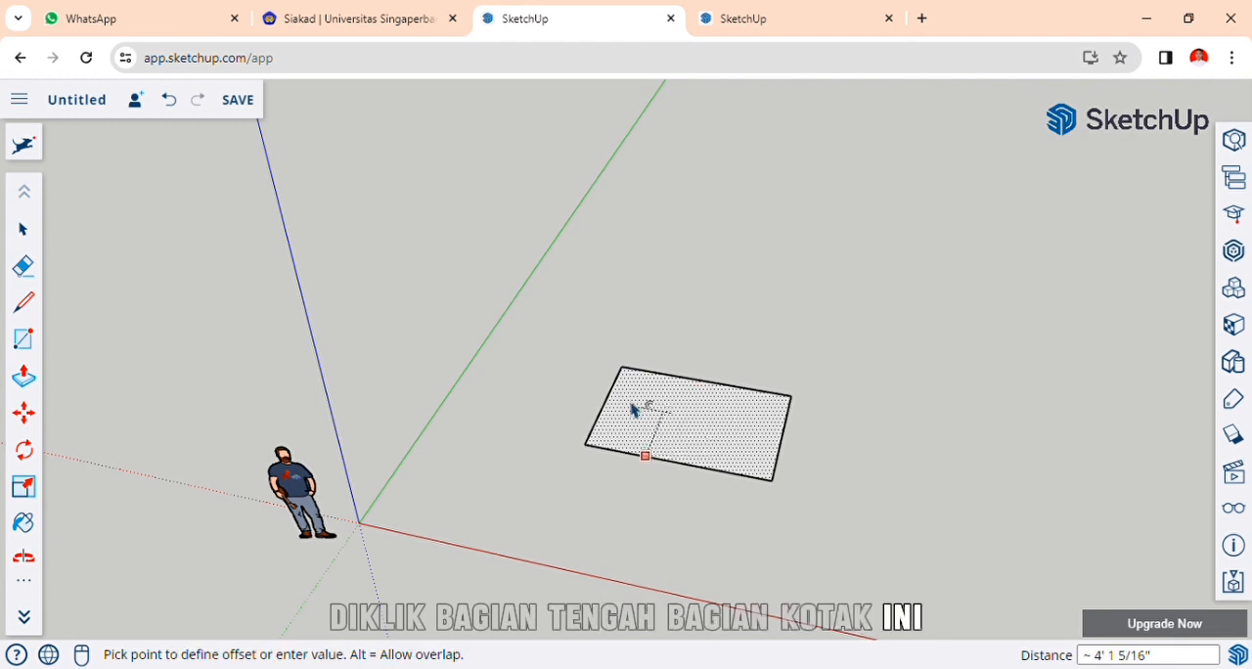
{"action": "left_click", "coordinate": [677, 459]}
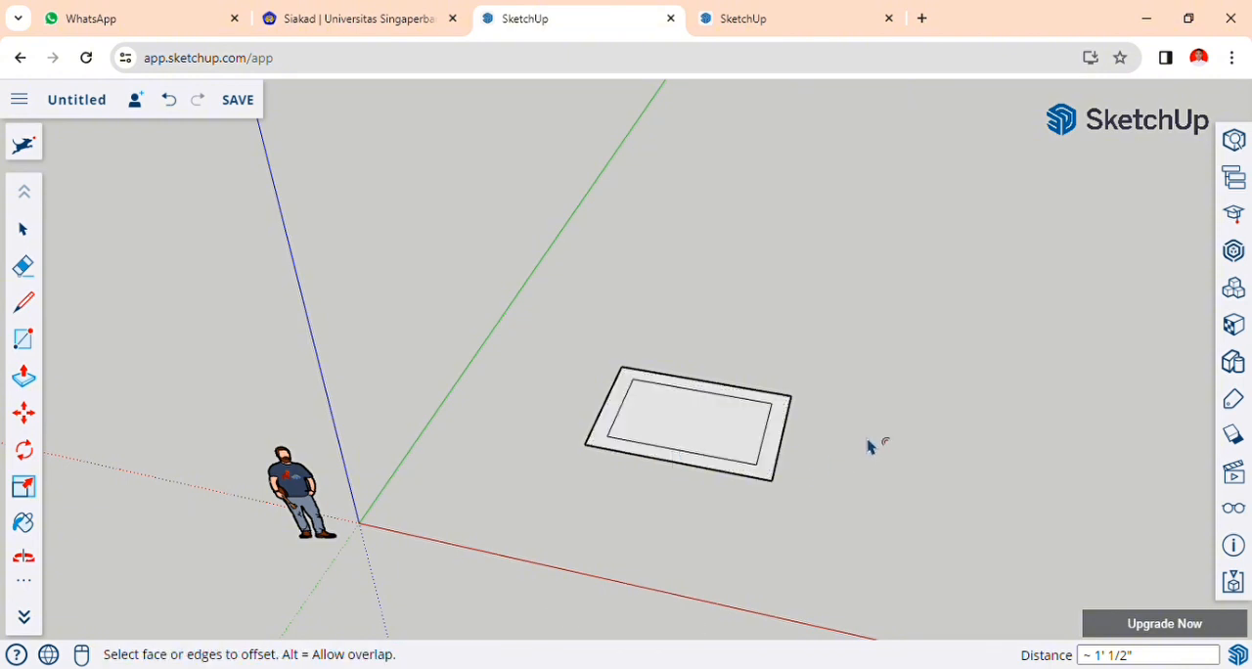
Pull the border face between the two outlines up by about 9 3/8" with Push/Pull to form a raised frame.
{"action": "key", "text": "o"}
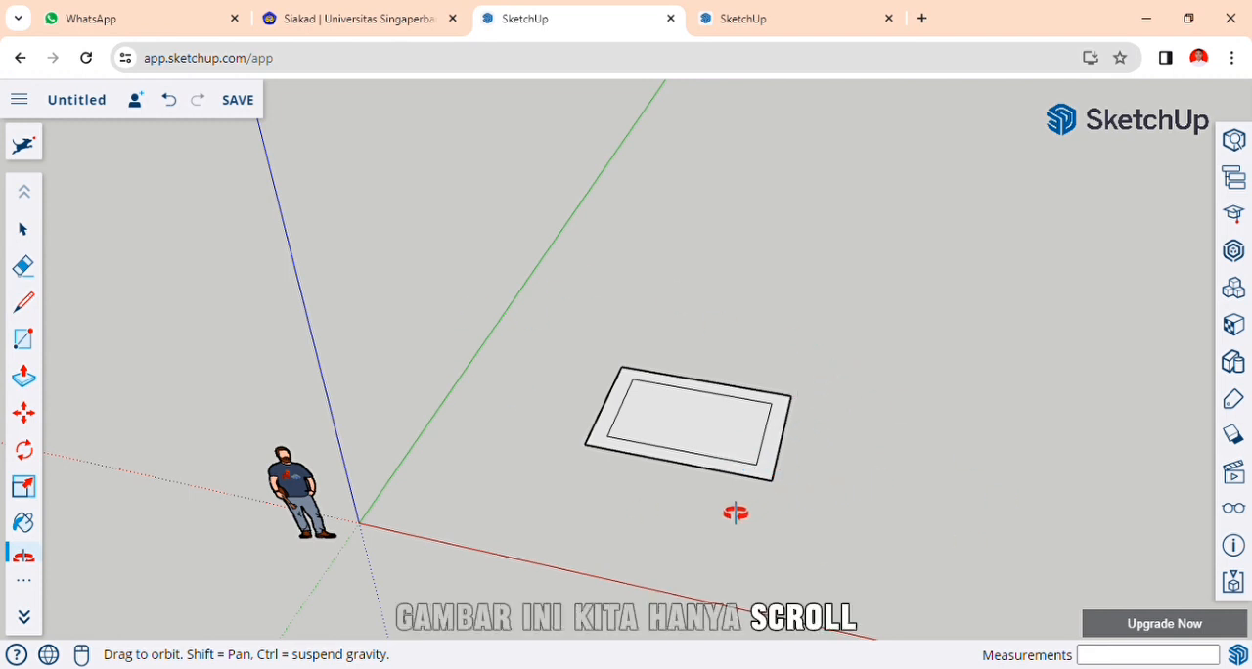
{"action": "scroll", "coordinate": [736, 513], "scroll_direction": "up", "scroll_amount": 3}
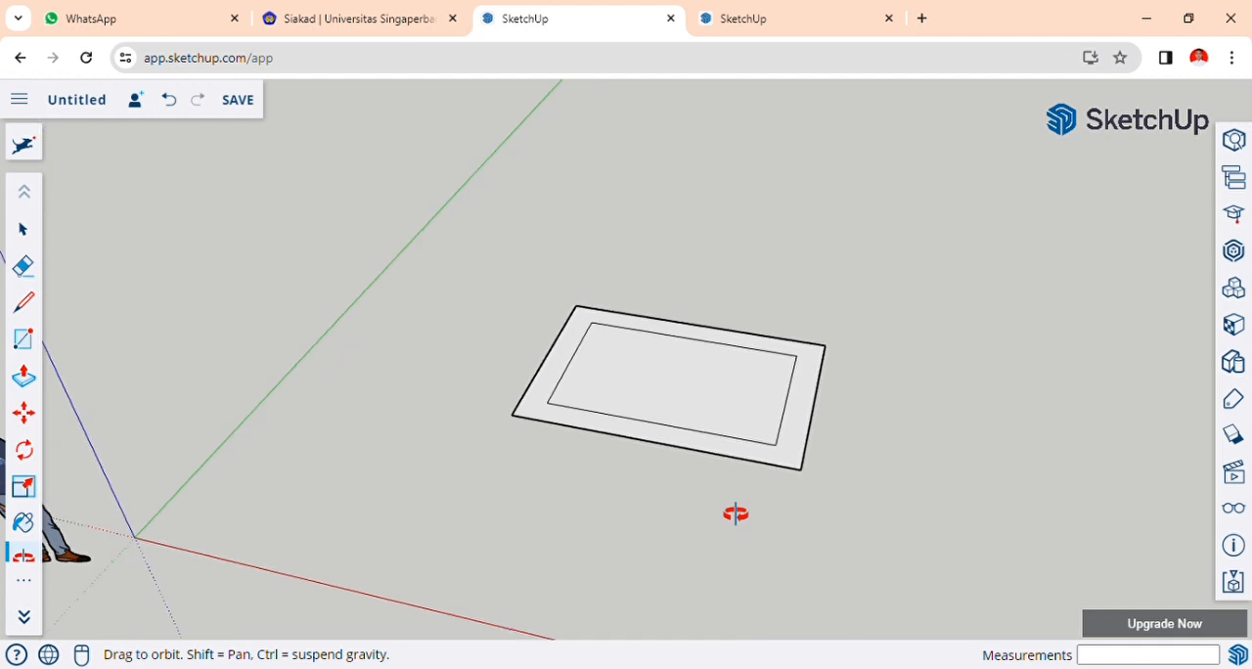
{"action": "scroll", "coordinate": [18, 531], "scroll_direction": "down", "scroll_amount": 2}
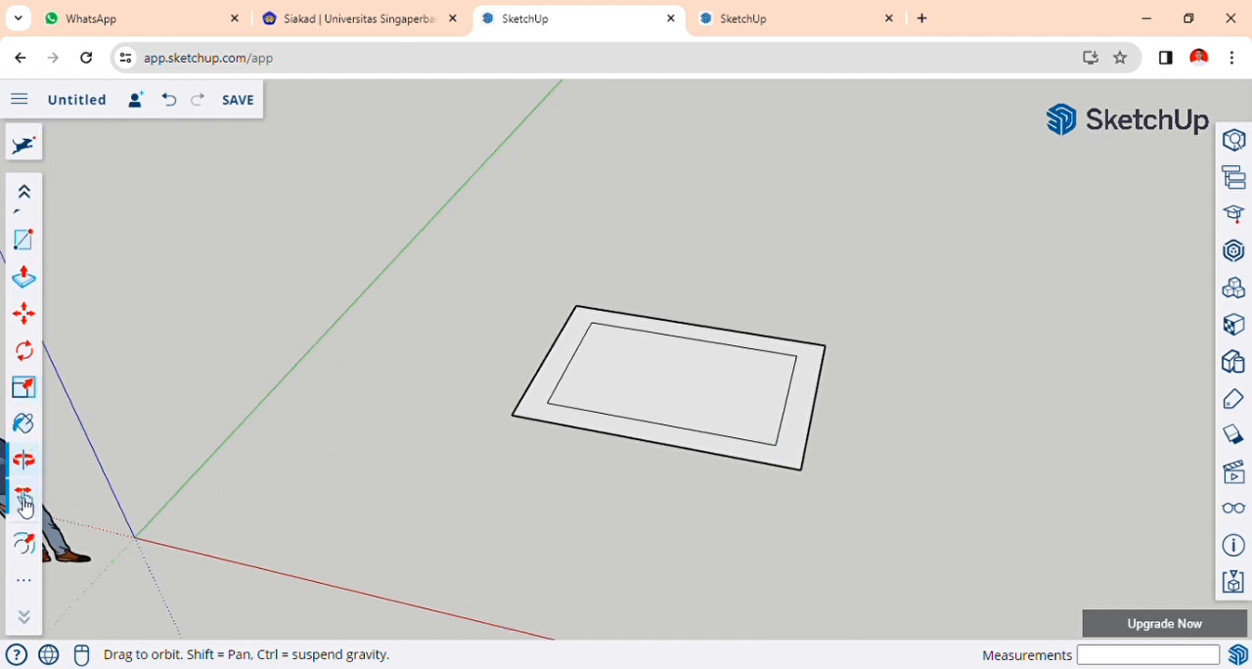
{"action": "left_click_drag", "start_coordinate": [581, 347], "coordinate": [587, 498]}
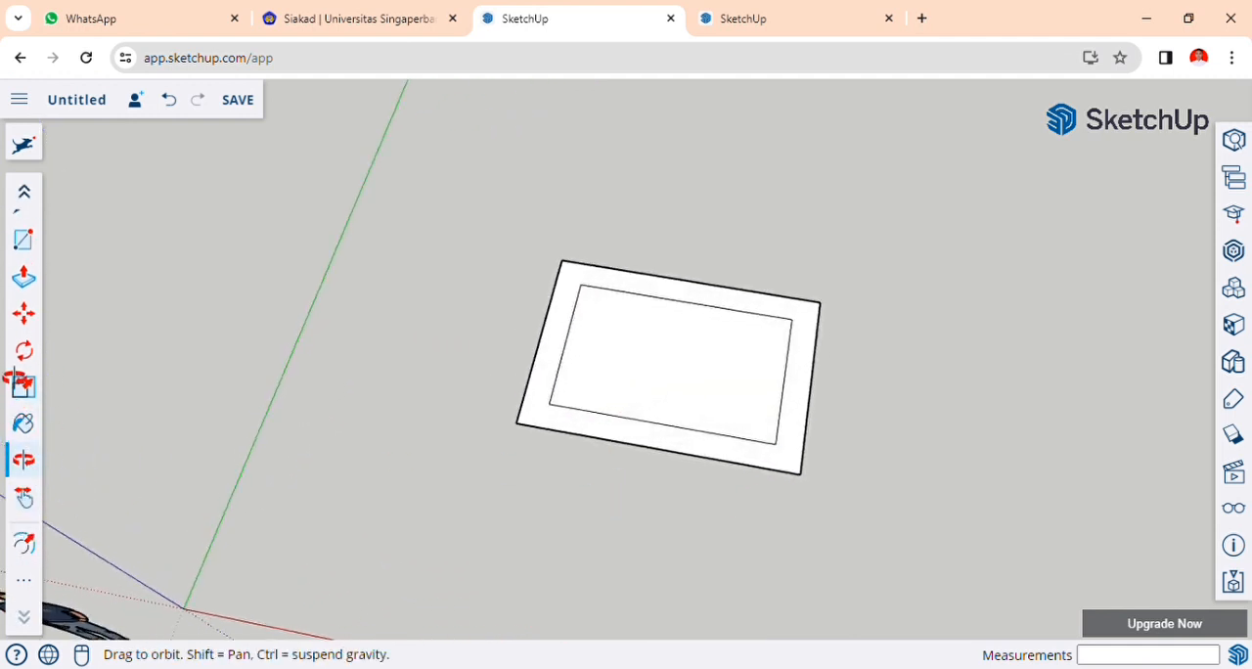
{"action": "scroll", "coordinate": [21, 381], "scroll_direction": "up", "scroll_amount": 2}
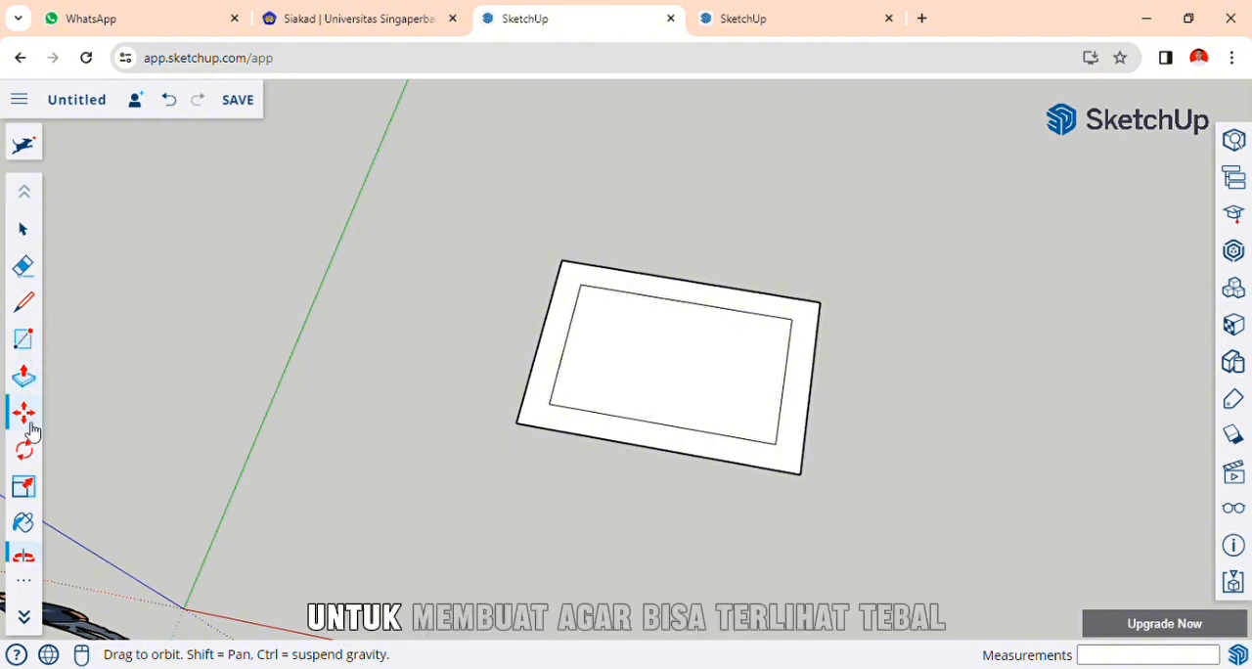
{"action": "left_click", "coordinate": [24, 376]}
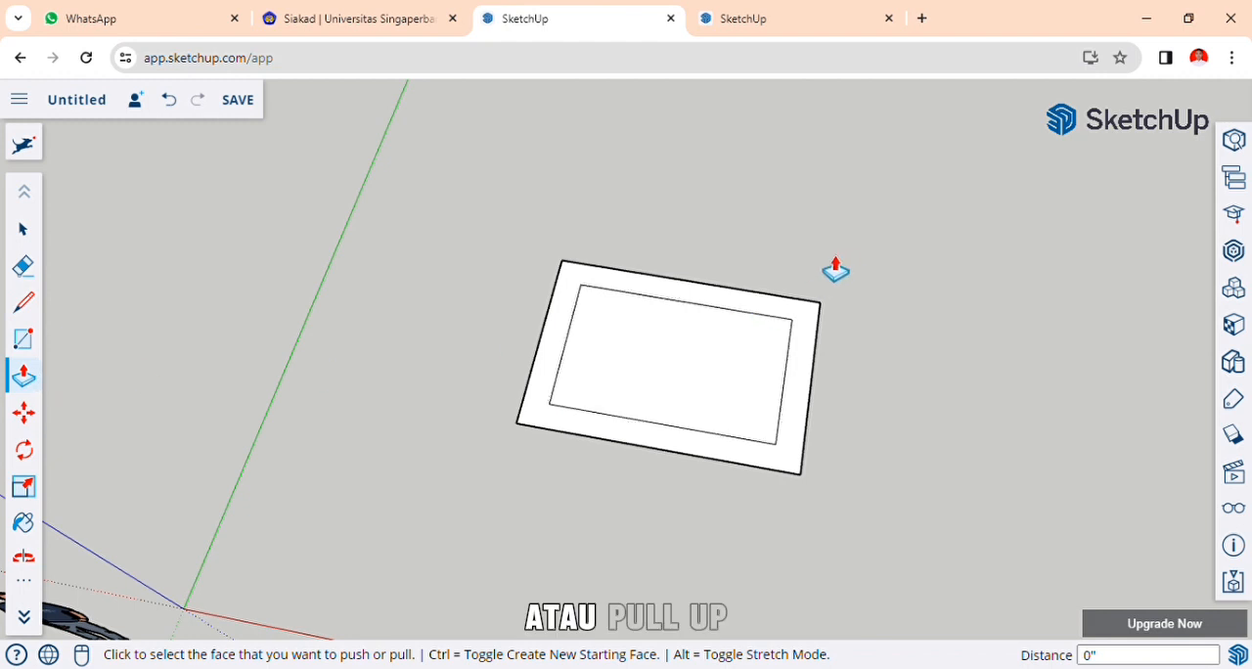
{"action": "left_click", "coordinate": [703, 298]}
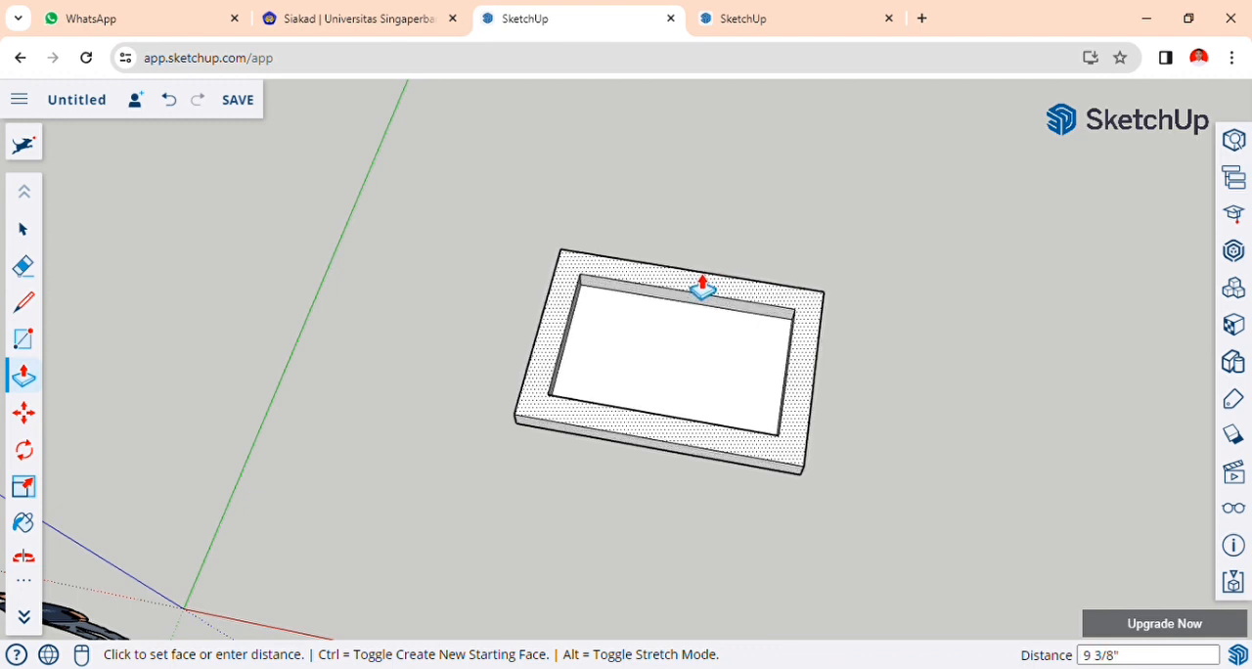
{"action": "left_click", "coordinate": [702, 288]}
Create the 3D text "KELOMPOK 7" and place it across the middle of the recessed face inside the frame.
{"action": "key", "text": "o"}
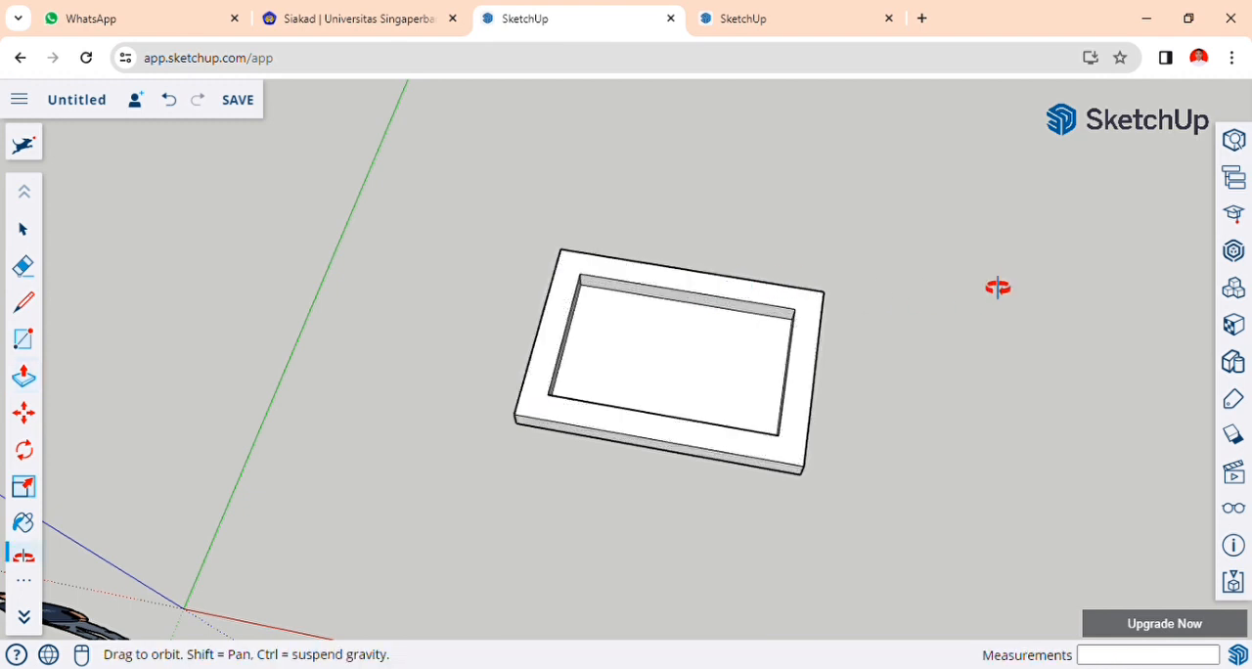
{"action": "left_click_drag", "start_coordinate": [992, 288], "coordinate": [972, 329]}
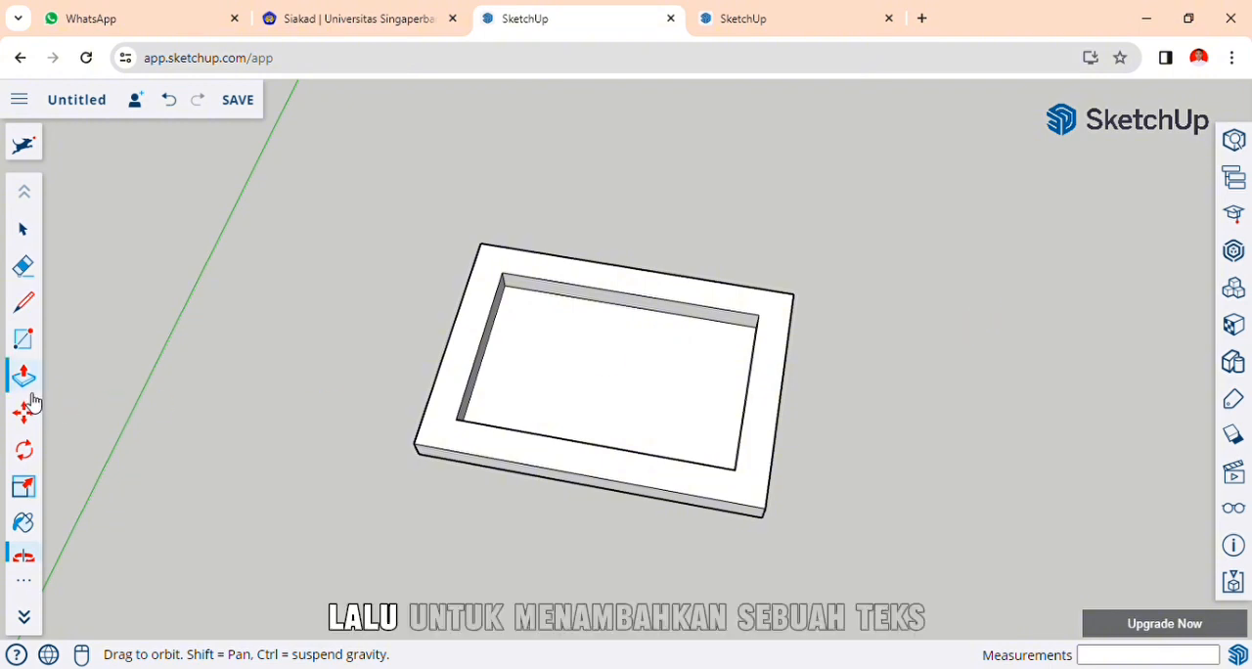
{"action": "scroll", "coordinate": [31, 401], "scroll_direction": "down", "scroll_amount": 2}
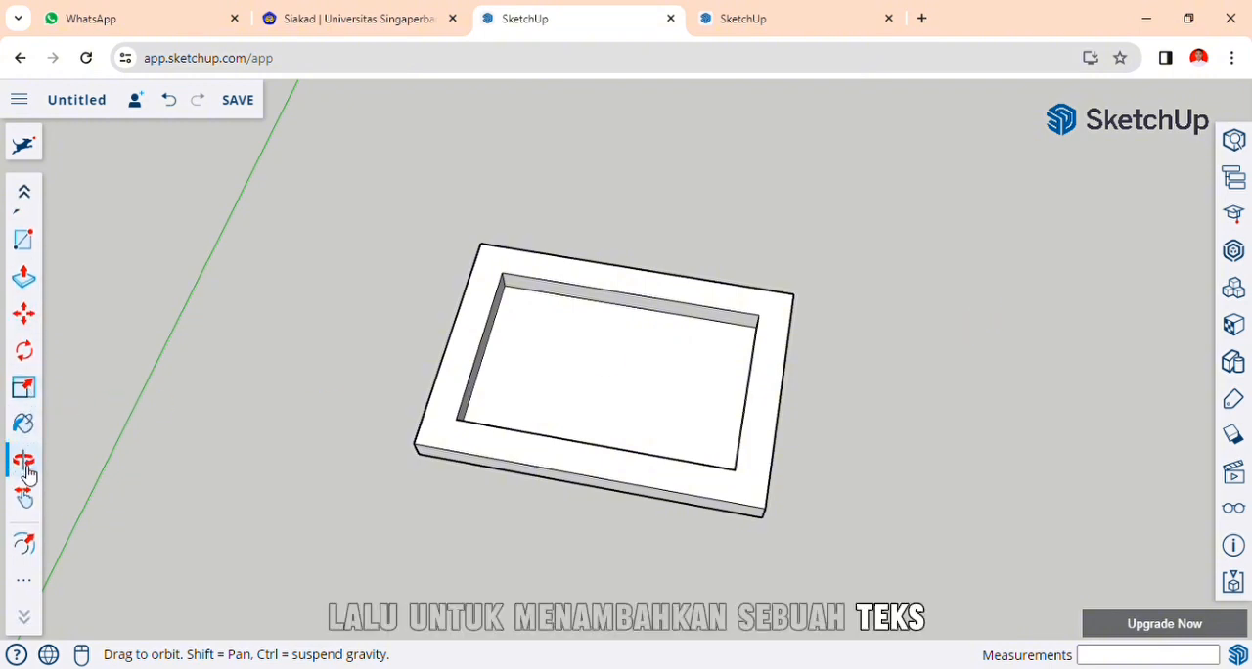
{"action": "scroll", "coordinate": [38, 367], "scroll_direction": "up", "scroll_amount": 1}
{"action": "scroll", "coordinate": [26, 430], "scroll_direction": "down", "scroll_amount": 1}
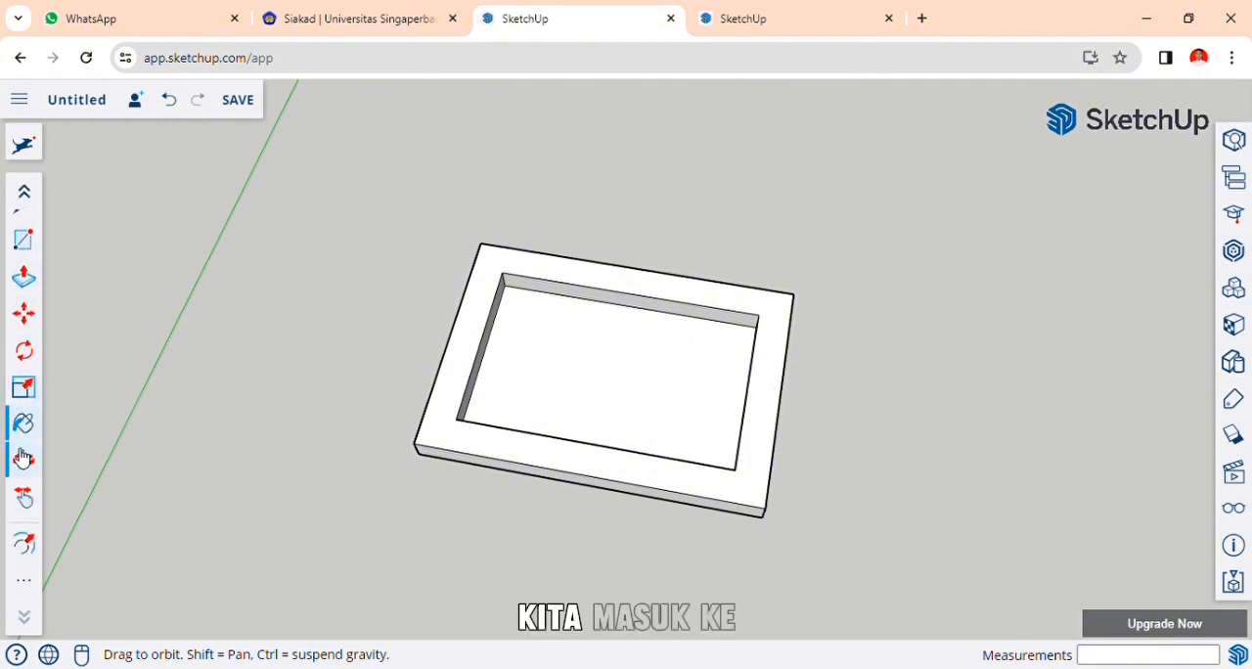
{"action": "left_click", "coordinate": [25, 586]}
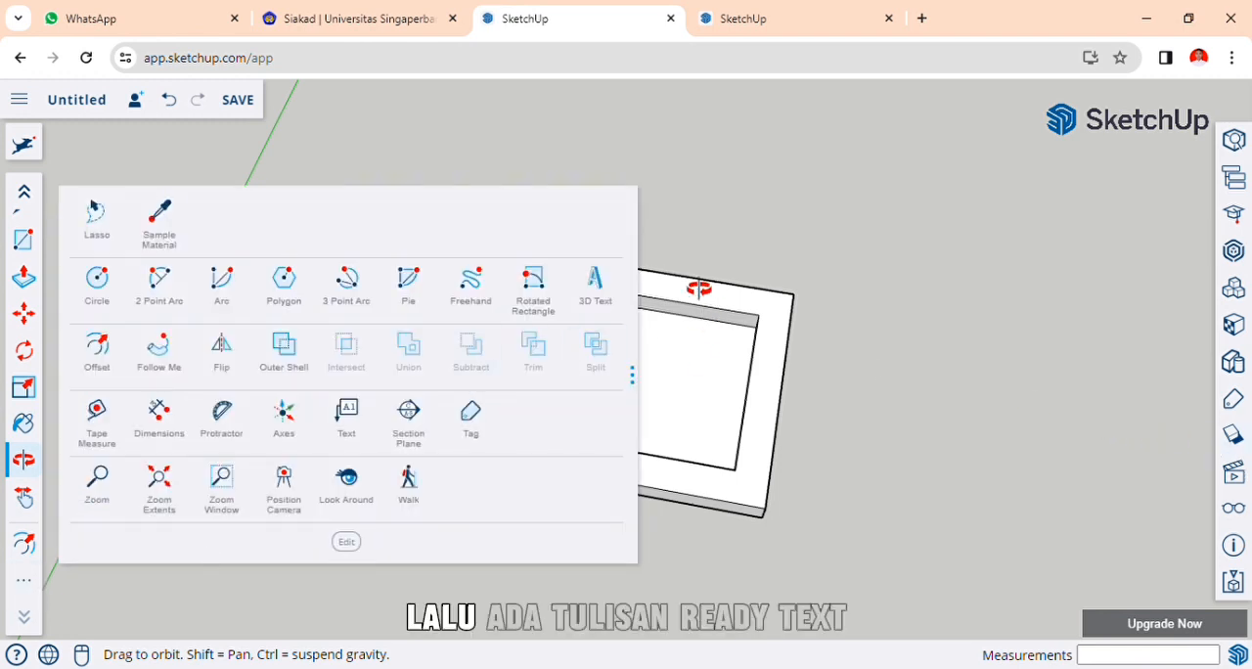
{"action": "left_click", "coordinate": [599, 293]}
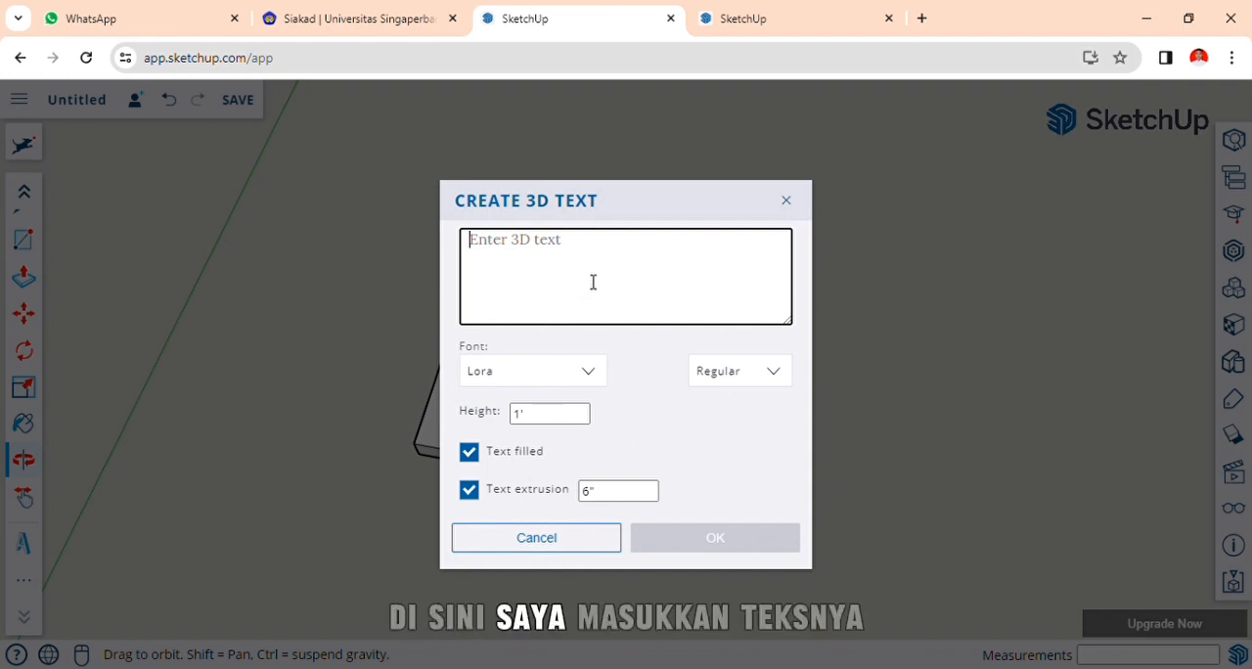
{"action": "type", "text": "k"}
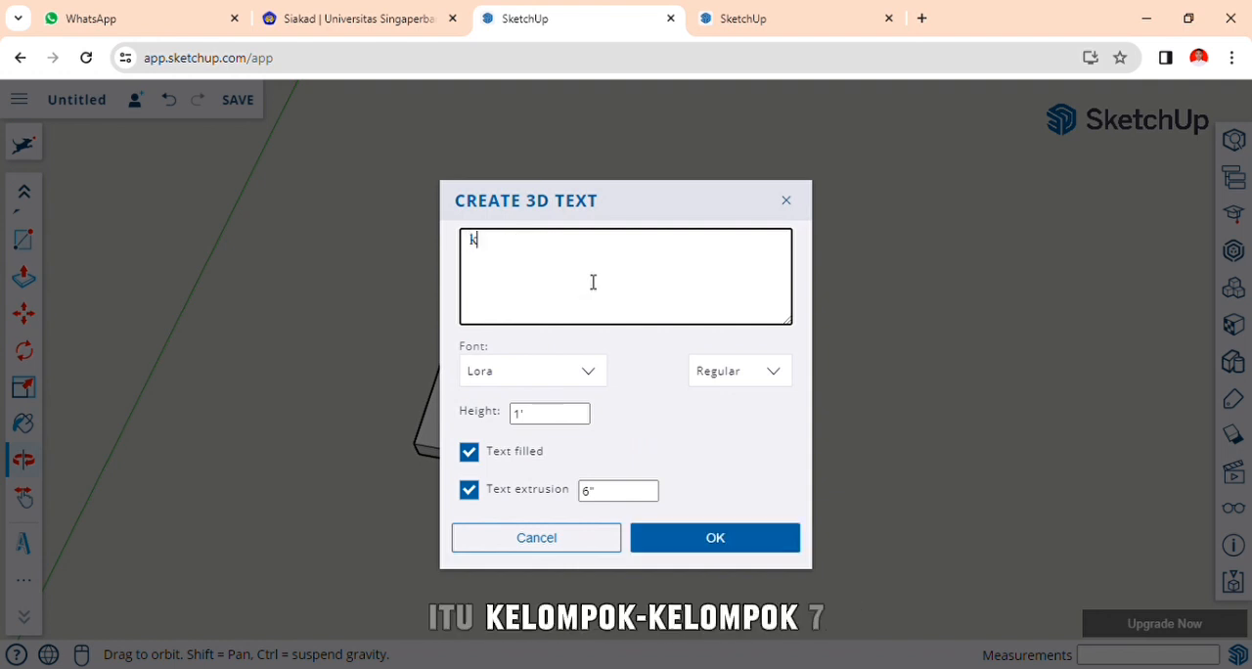
{"action": "type", "text": "EL"}
{"action": "key", "text": "BackSpace"}
{"action": "key", "text": "BackSpace"}
{"action": "key", "text": "BackSpace"}
{"action": "type", "text": "kEL"}
{"action": "key", "text": "BackSpace"}
{"action": "key", "text": "BackSpace"}
{"action": "key", "text": "BackSpace"}
{"action": "type", "text": "KELOMPOK 7"}
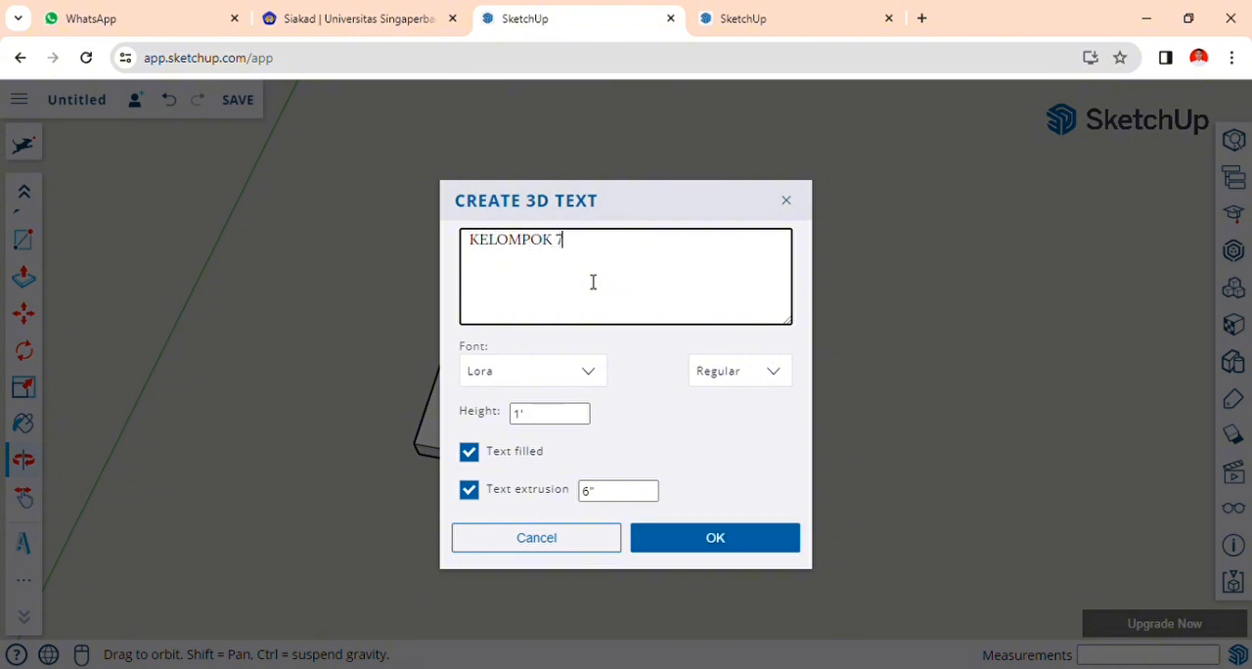
{"action": "left_click", "coordinate": [708, 548]}
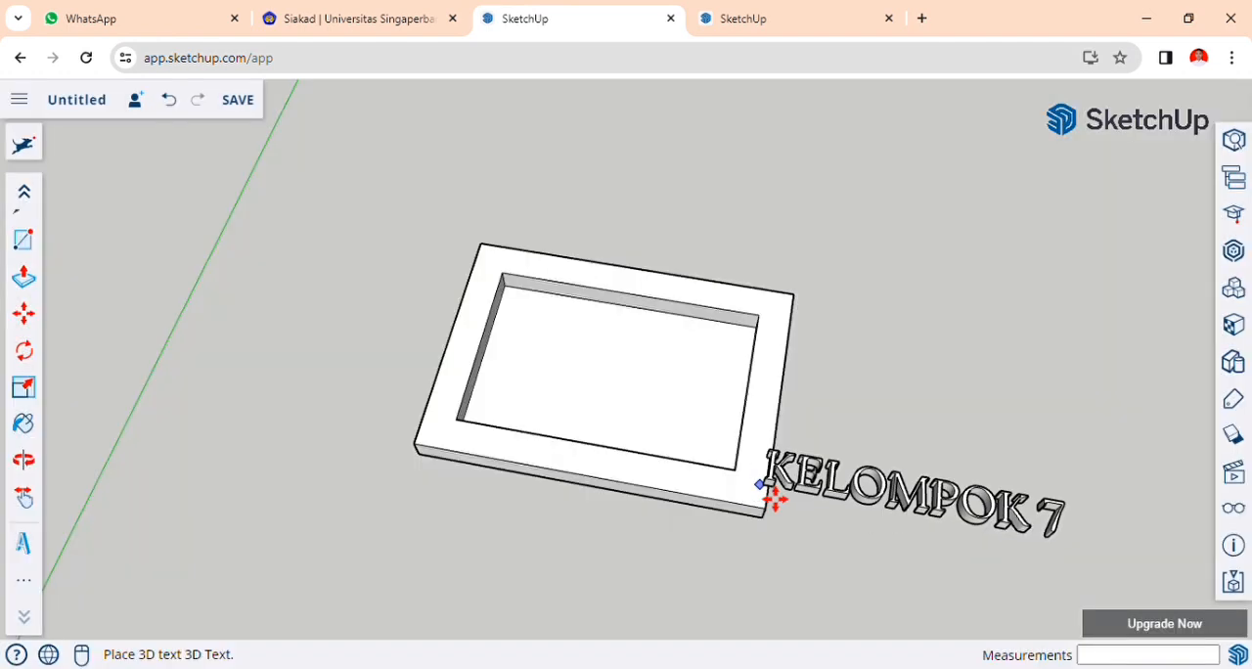
{"action": "left_click", "coordinate": [508, 383]}
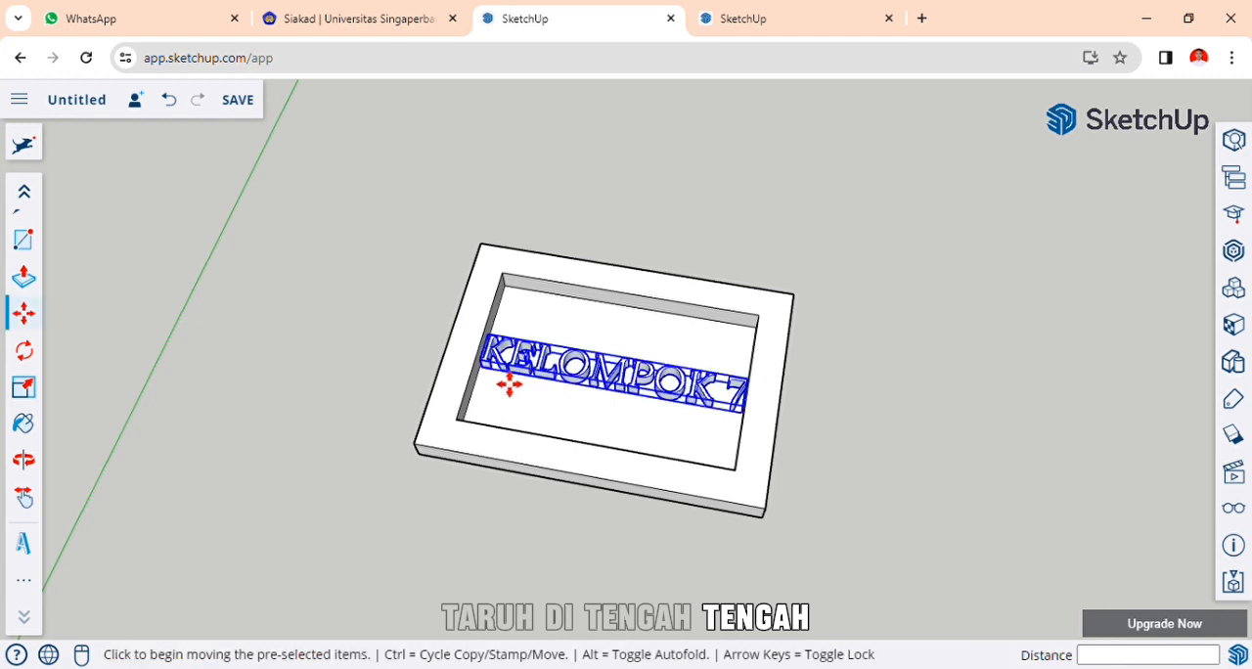
Scale the "KELOMPOK 7" 3D text down uniformly to about 0.78 from the corner at its K end.
{"action": "scroll", "coordinate": [15, 293], "scroll_direction": "up", "scroll_amount": 2}
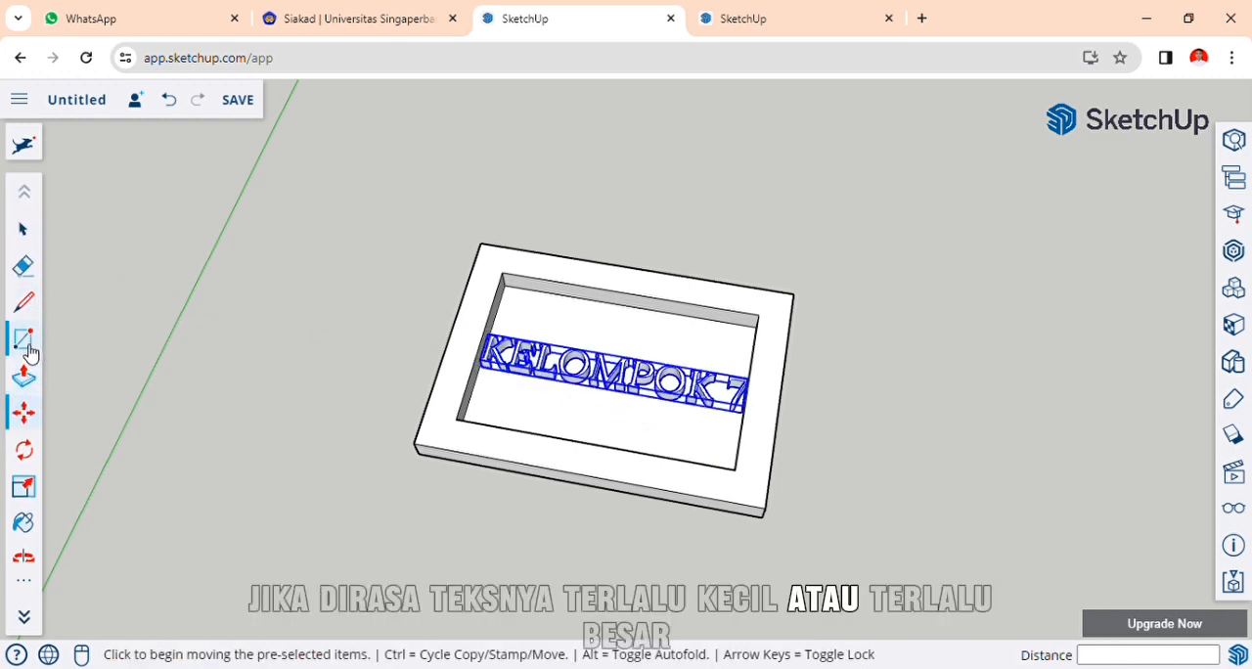
{"action": "scroll", "coordinate": [30, 364], "scroll_direction": "down", "scroll_amount": 2}
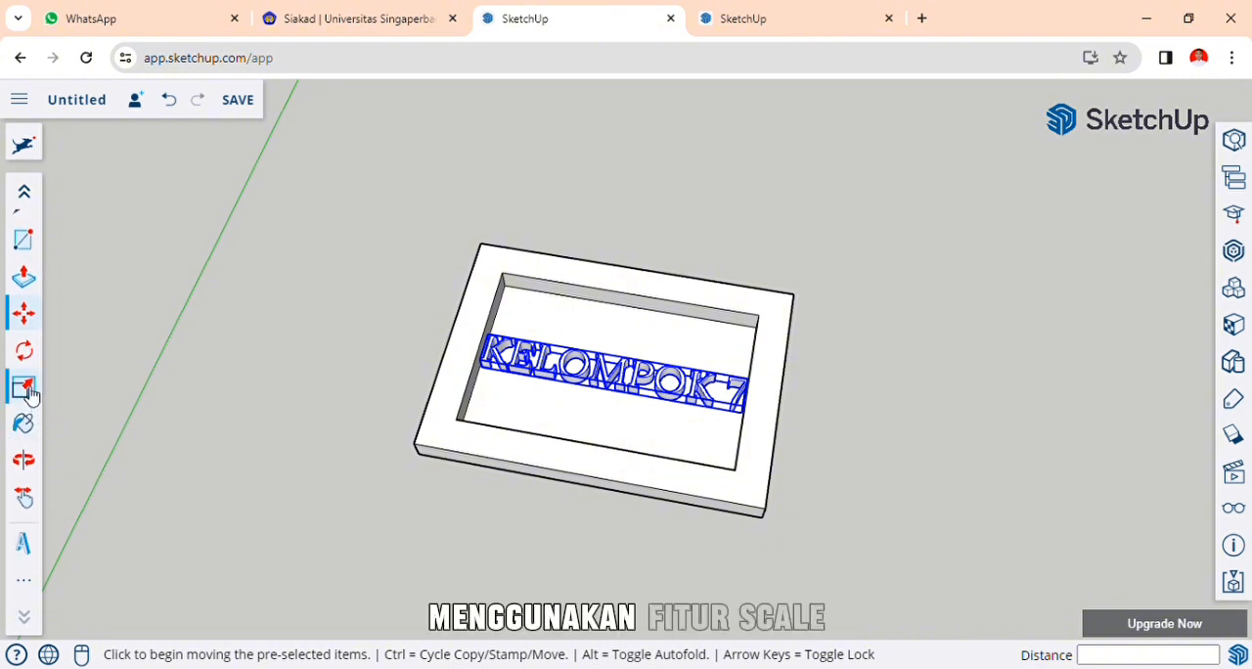
{"action": "left_click", "coordinate": [25, 389]}
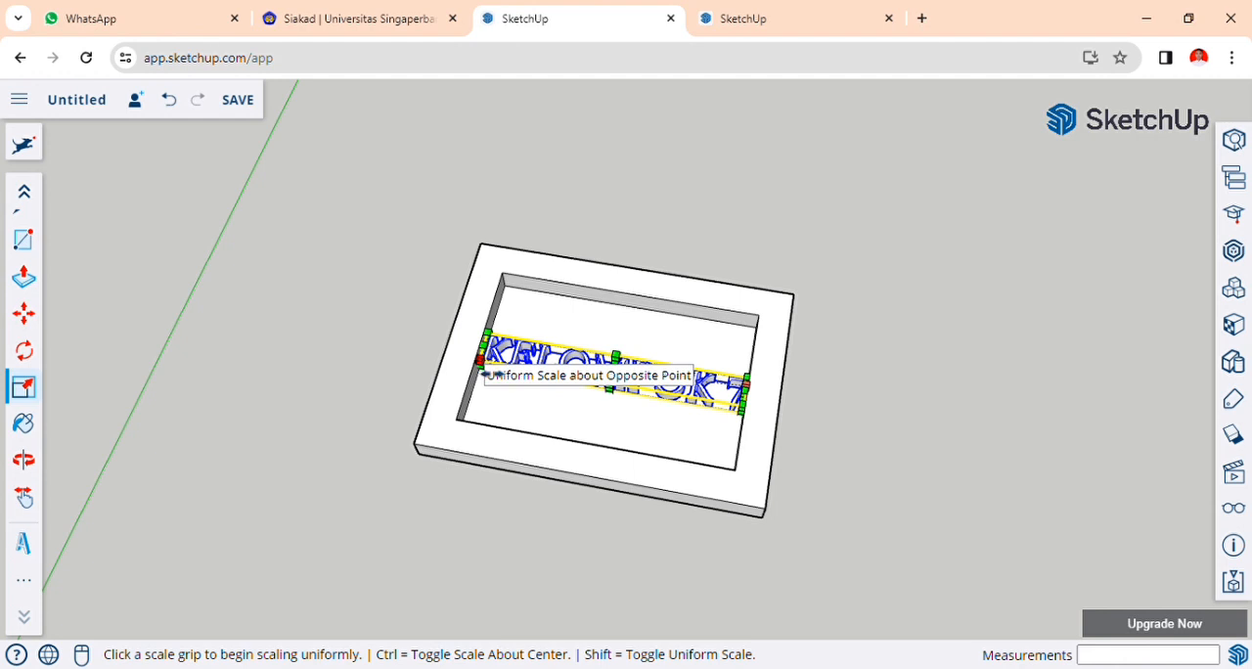
{"action": "left_click", "coordinate": [480, 362]}
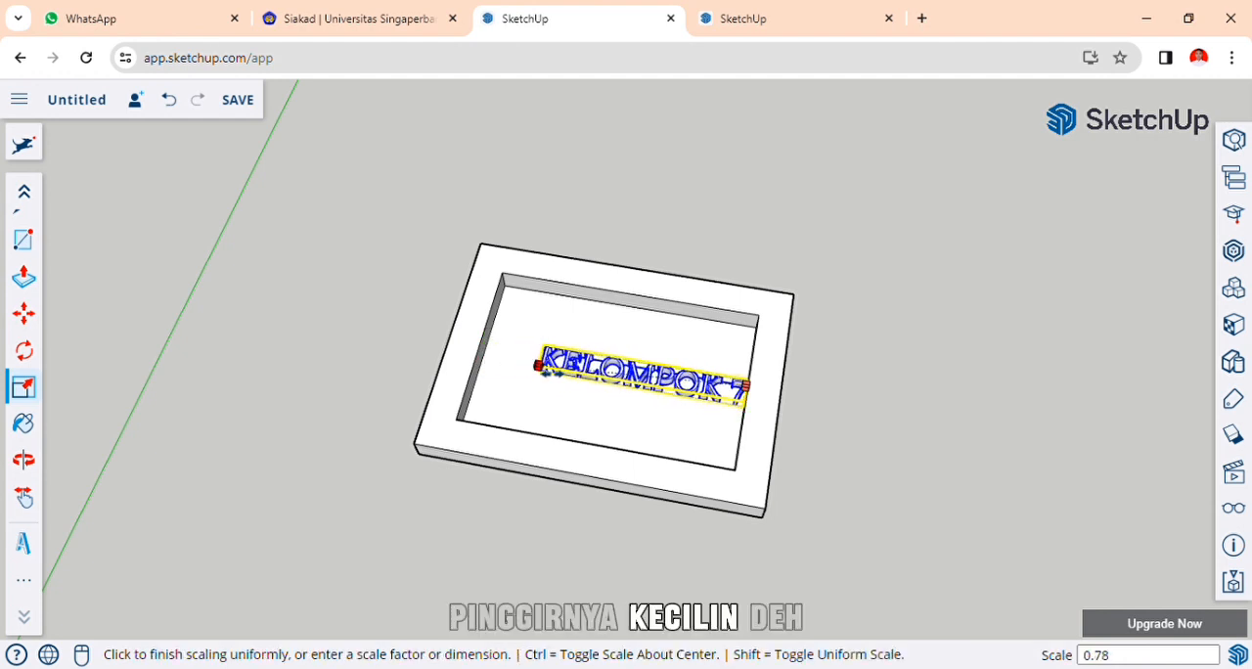
{"action": "left_click", "coordinate": [539, 367]}
Move the "KELOMPOK 7" text about 10 1/2" to centre it on the recessed face, and clear the selection.
{"action": "left_click", "coordinate": [25, 314]}
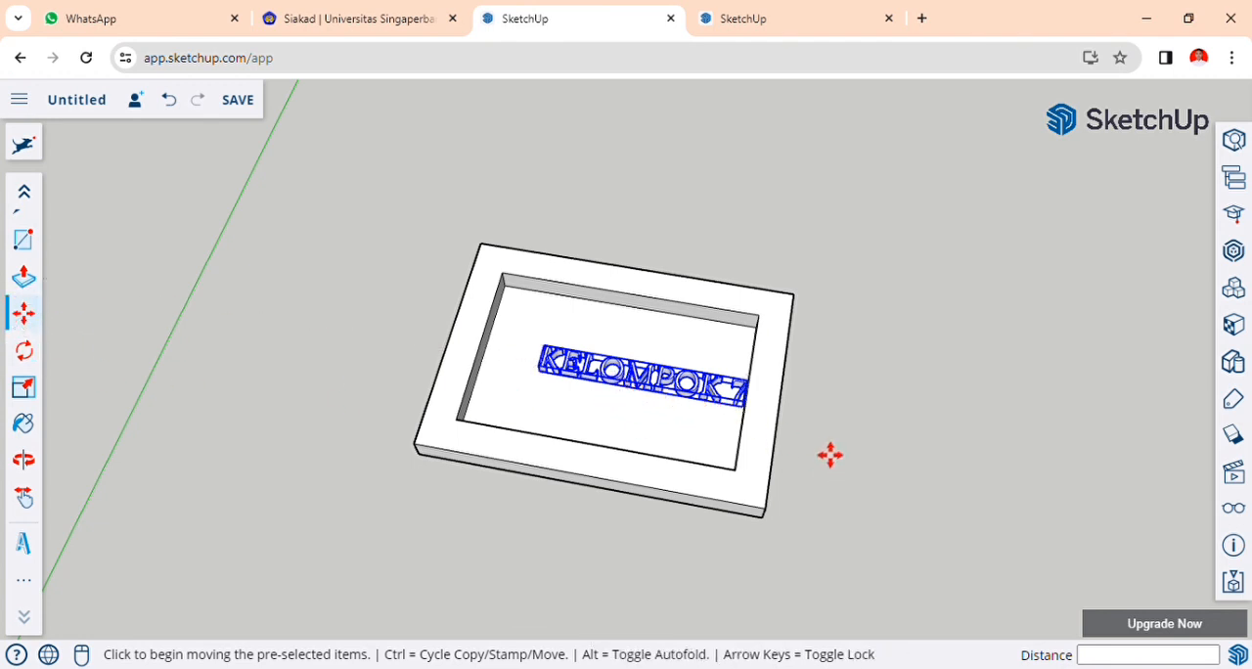
{"action": "left_click", "coordinate": [632, 383]}
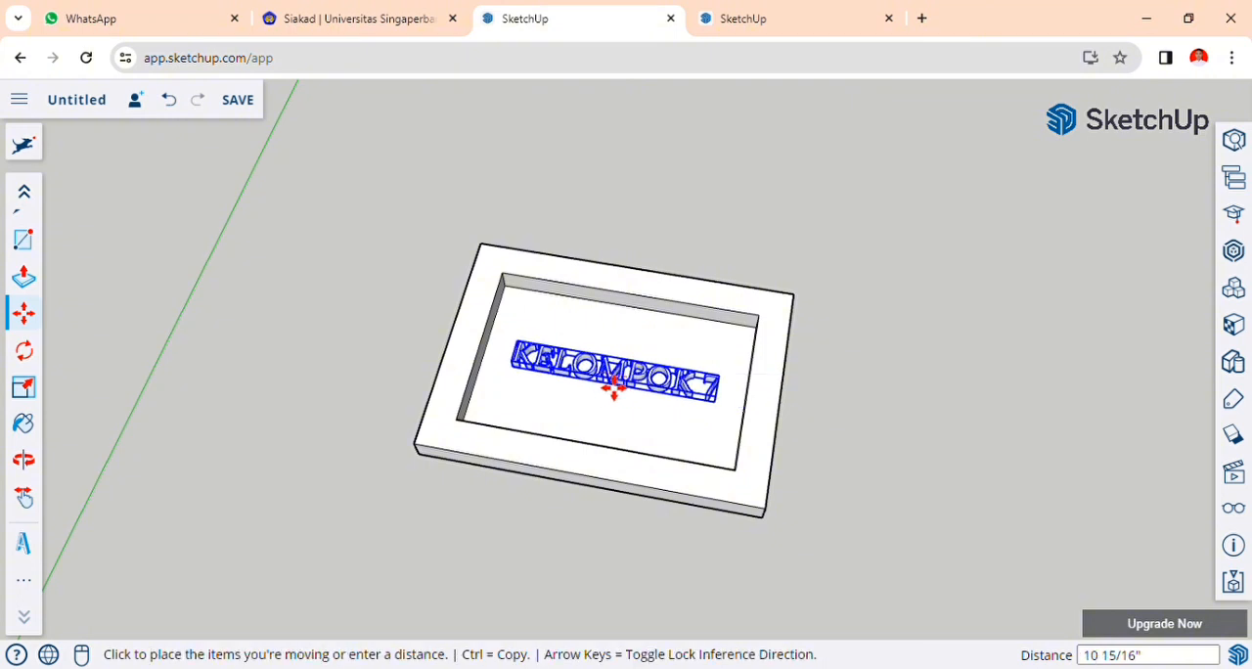
{"action": "left_click", "coordinate": [615, 388]}
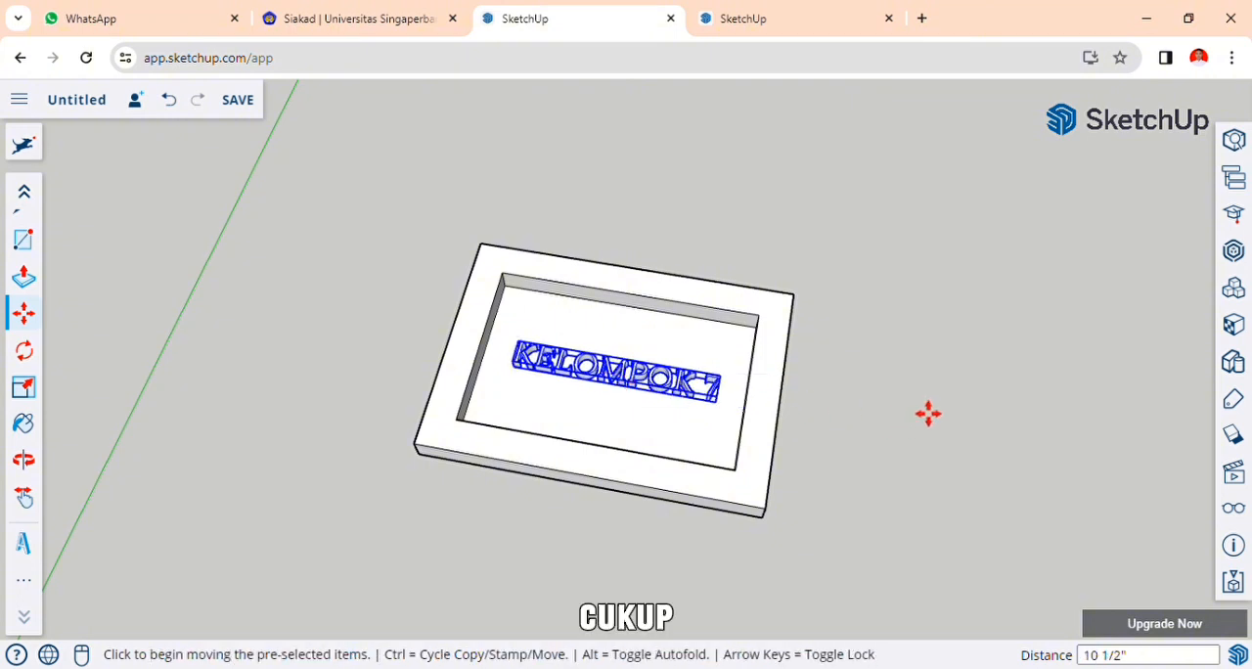
{"action": "key", "text": "o"}
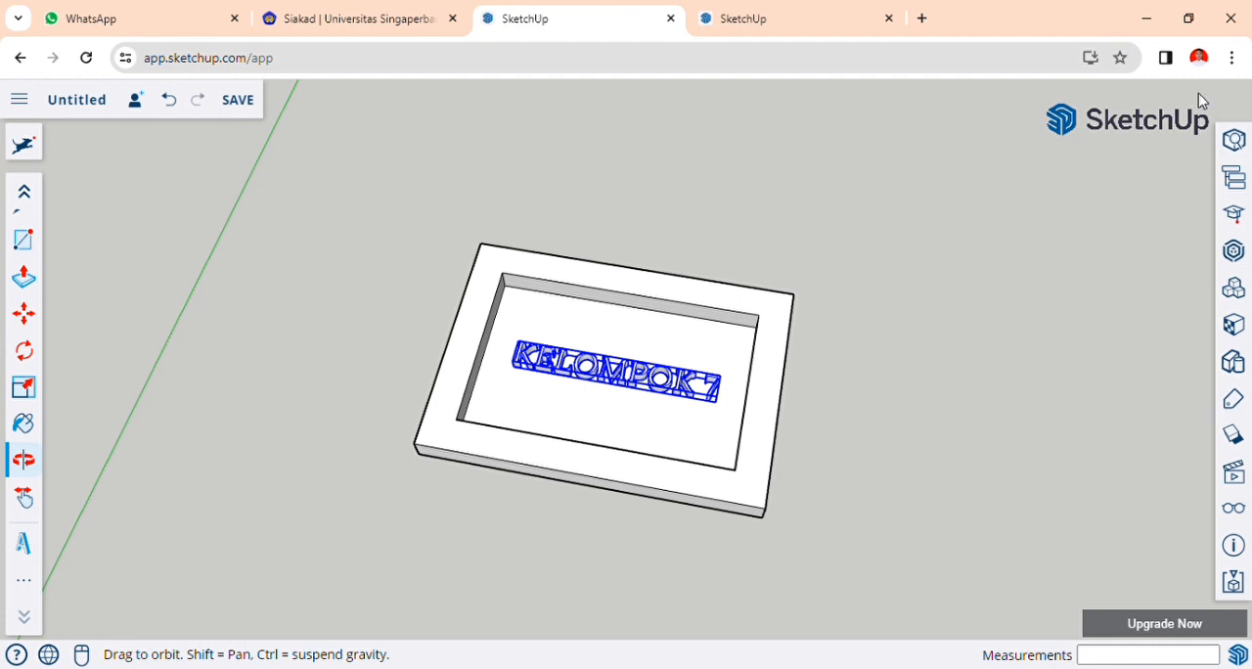
{"action": "scroll", "coordinate": [30, 350], "scroll_direction": "up", "scroll_amount": 2}
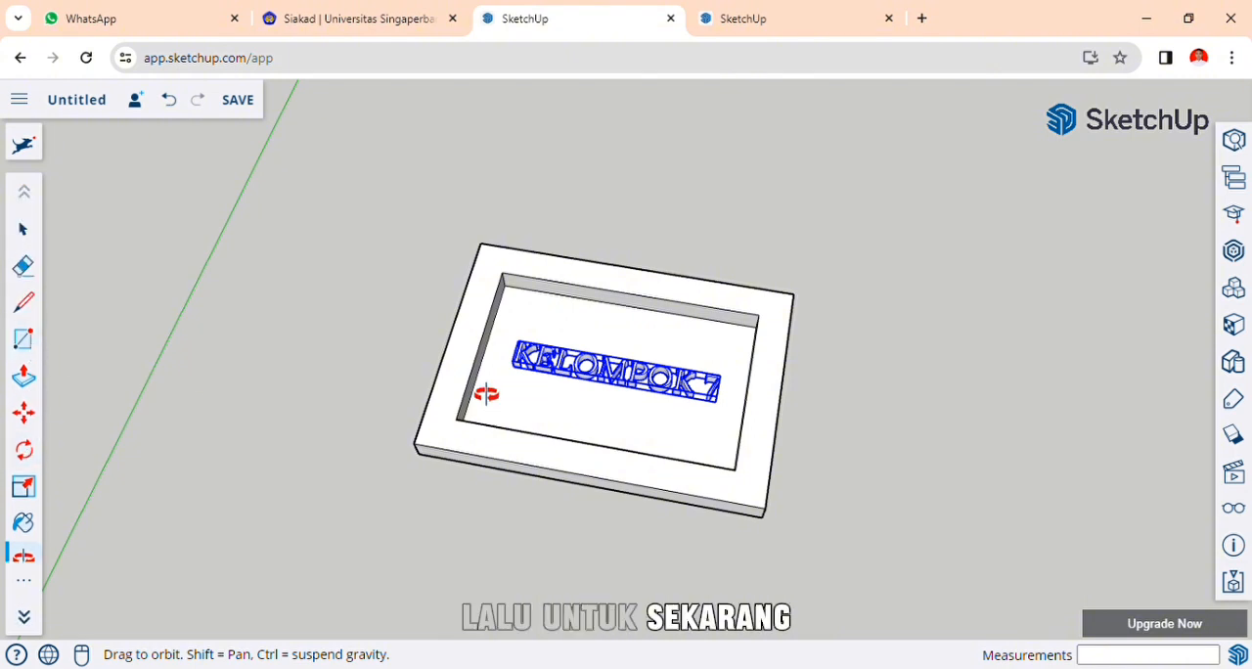
{"action": "left_click_drag", "start_coordinate": [486, 393], "coordinate": [173, 352]}
{"action": "left_click", "coordinate": [23, 229]}
{"action": "left_click", "coordinate": [343, 287]}
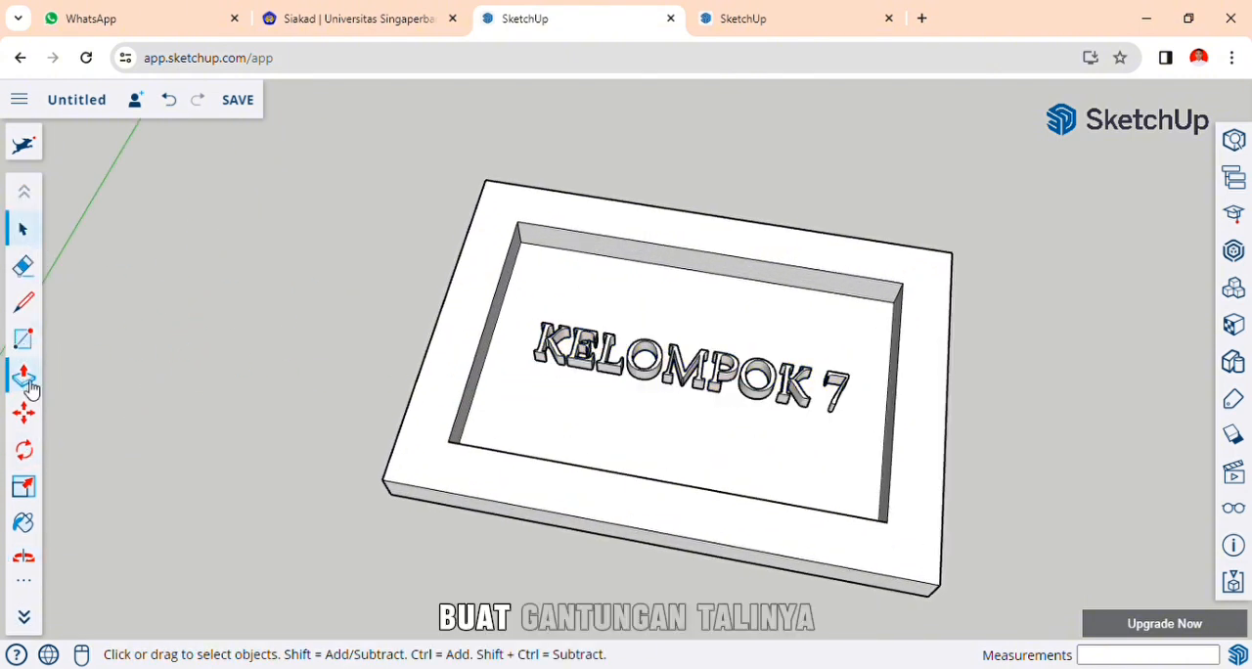
Draw a circle with a radius of about 10 3/16" centred on the frame's short outer edge beside the K.
{"action": "scroll", "coordinate": [32, 426], "scroll_direction": "down", "scroll_amount": 2}
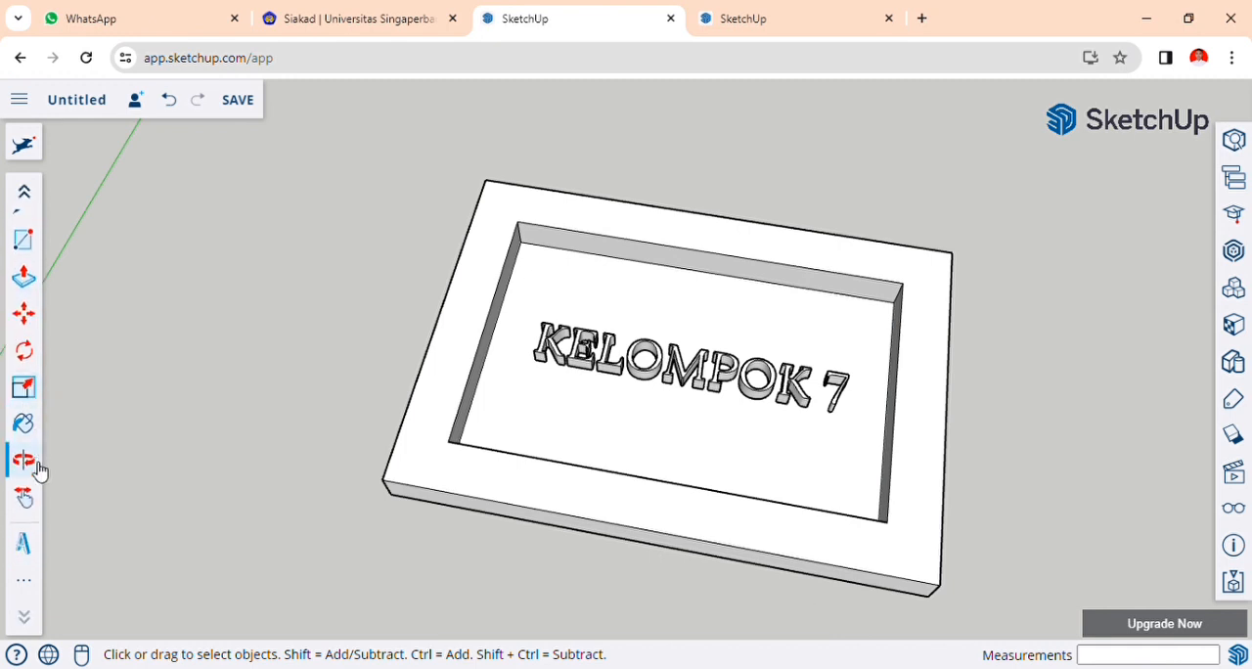
{"action": "left_click", "coordinate": [28, 589]}
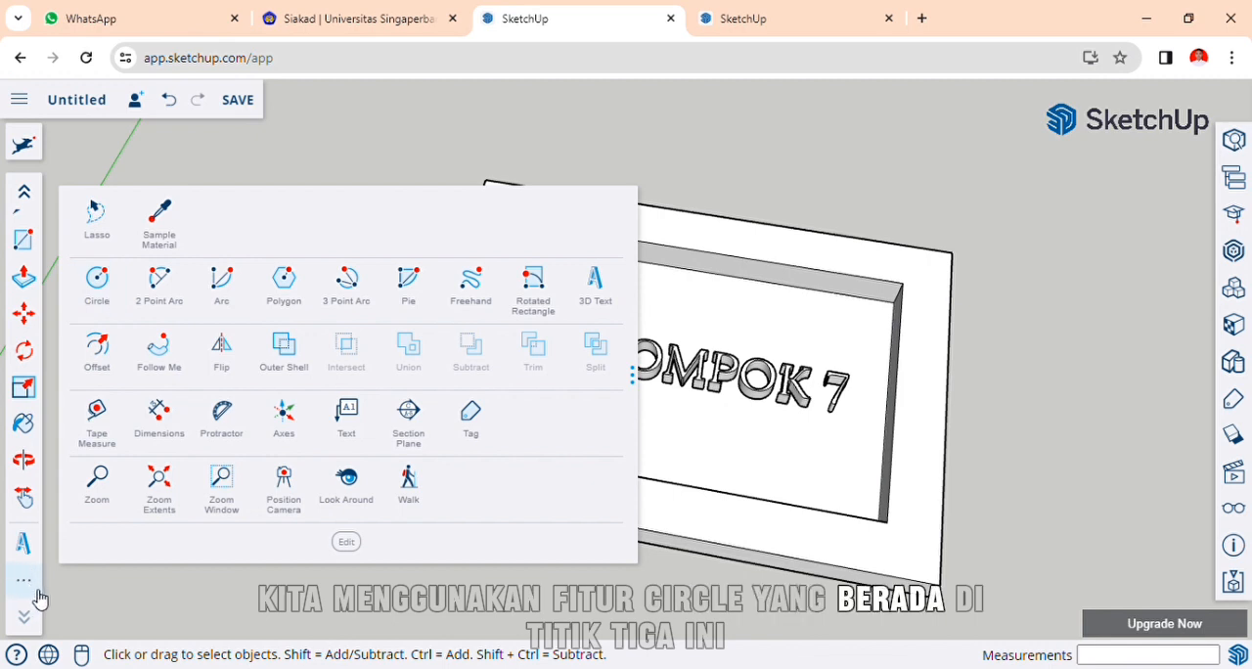
{"action": "left_click", "coordinate": [95, 279]}
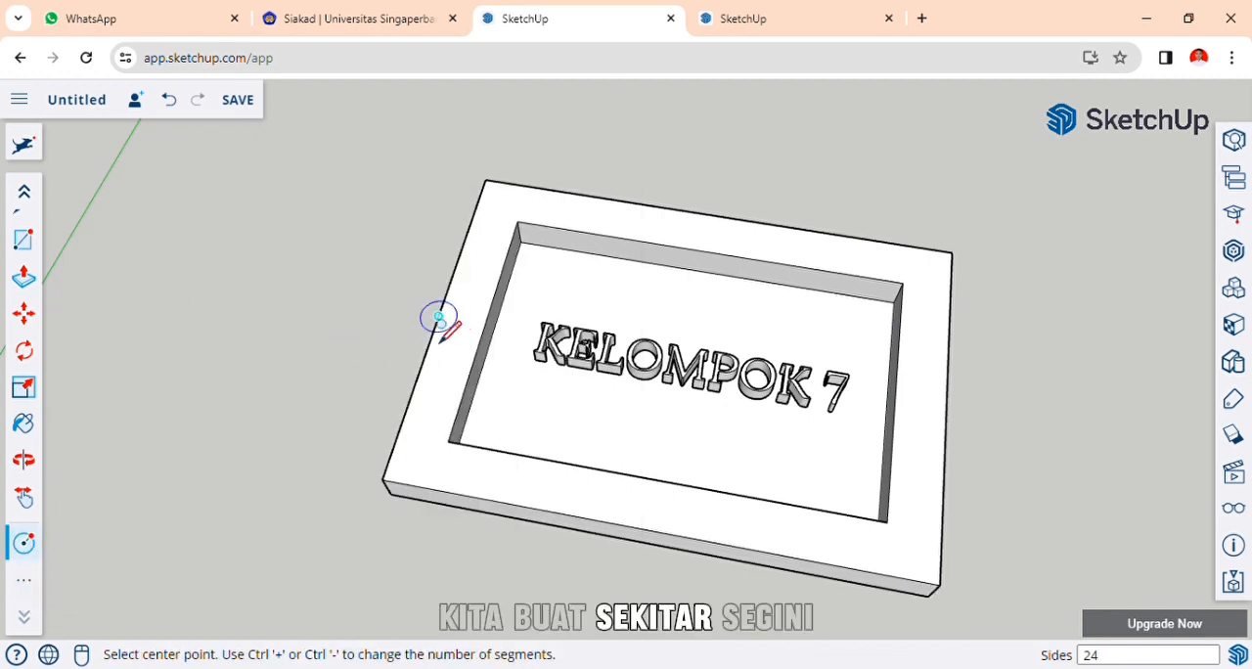
{"action": "left_click", "coordinate": [438, 316]}
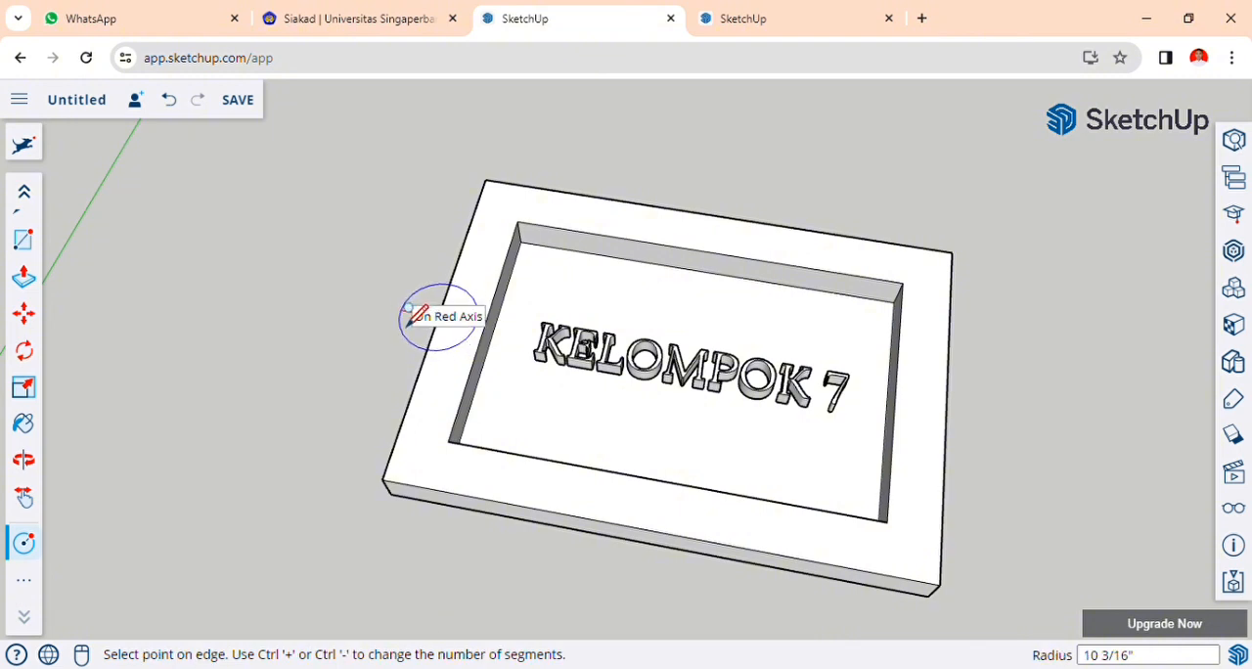
{"action": "left_click", "coordinate": [411, 315]}
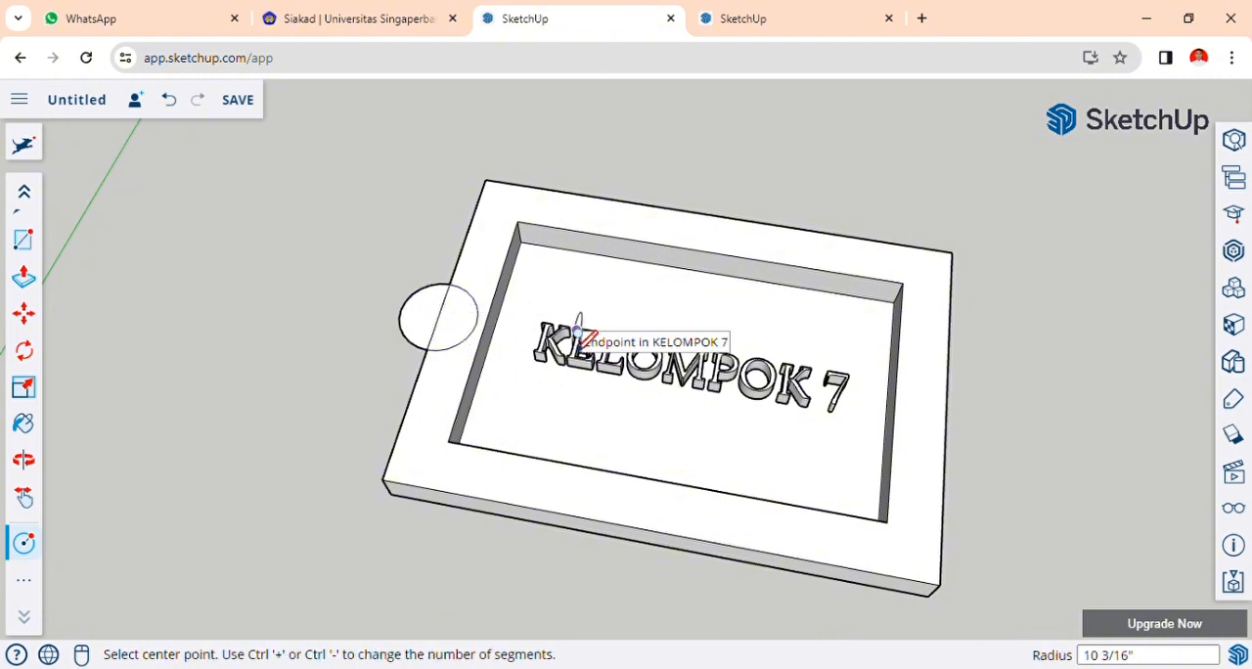
Push/Pull the half of the circle outside the frame down 9 3/8" to the frame's bottom edge, forming a round tab.
{"action": "key", "text": "o"}
{"action": "scroll", "coordinate": [322, 323], "scroll_direction": "up", "scroll_amount": 1}
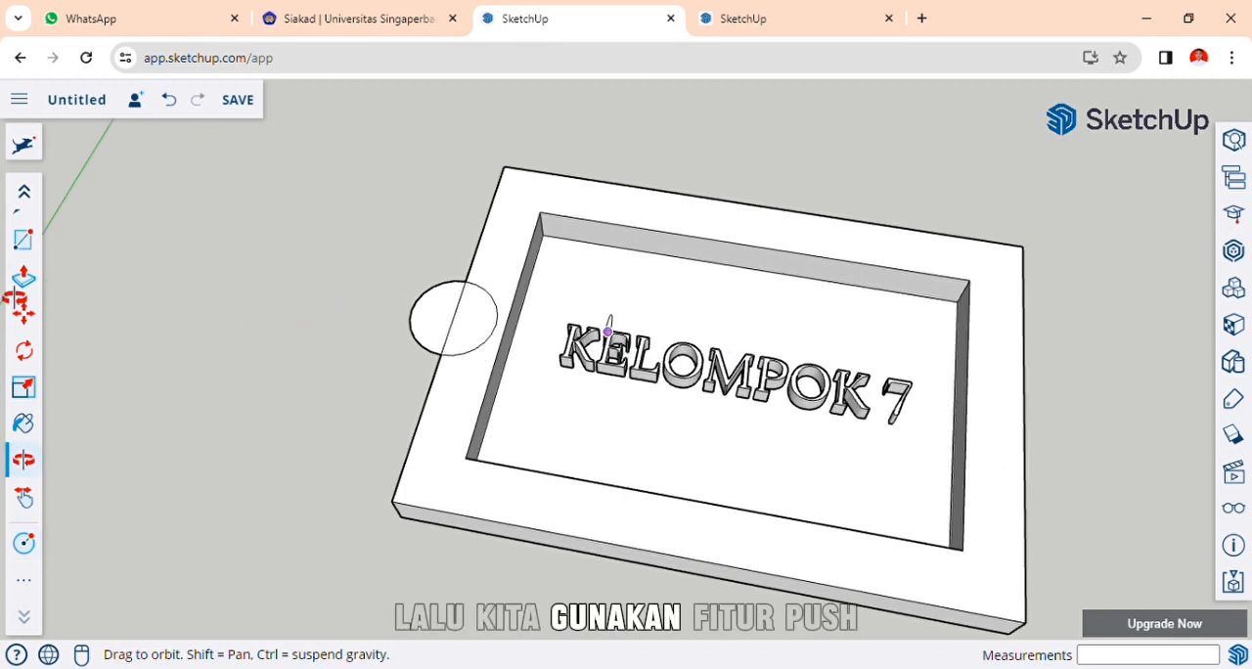
{"action": "scroll", "coordinate": [28, 294], "scroll_direction": "up", "scroll_amount": 1}
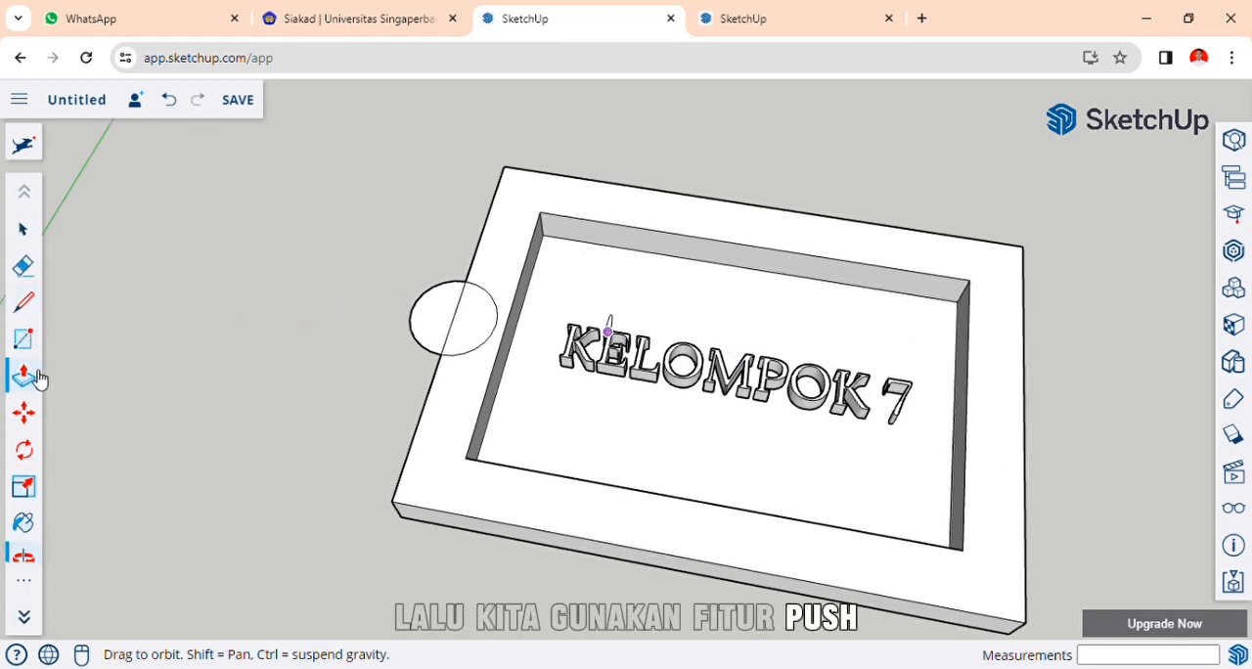
{"action": "left_click", "coordinate": [25, 376]}
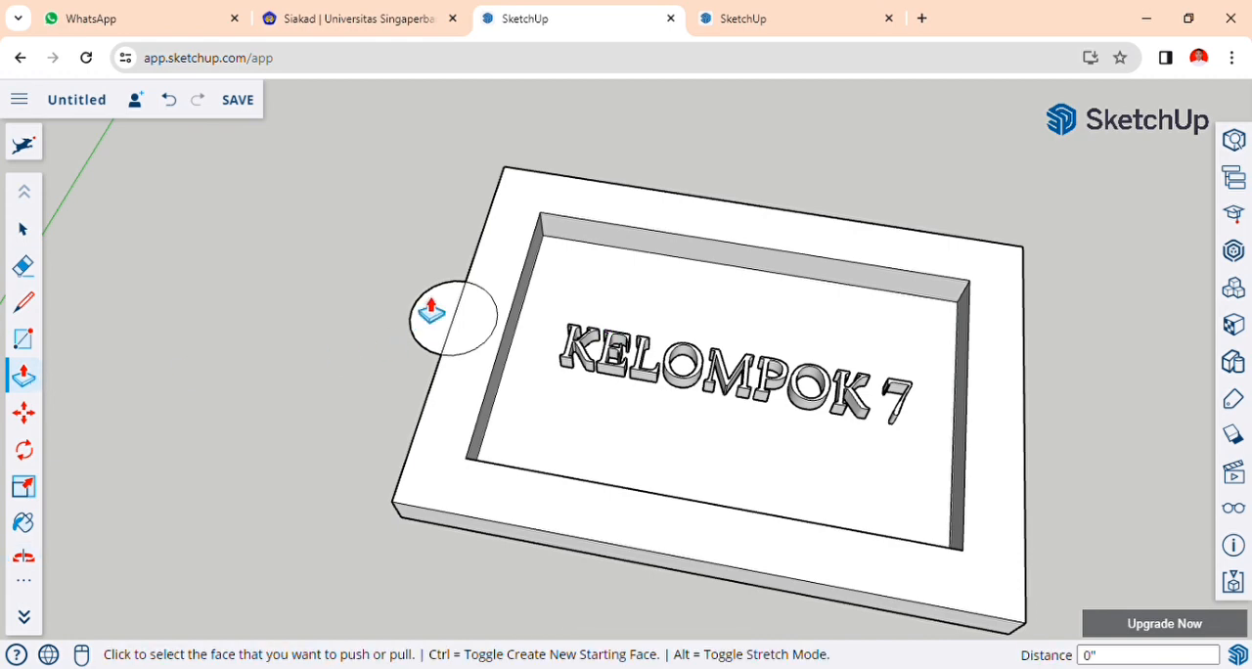
{"action": "scroll", "coordinate": [35, 392], "scroll_direction": "down", "scroll_amount": 1}
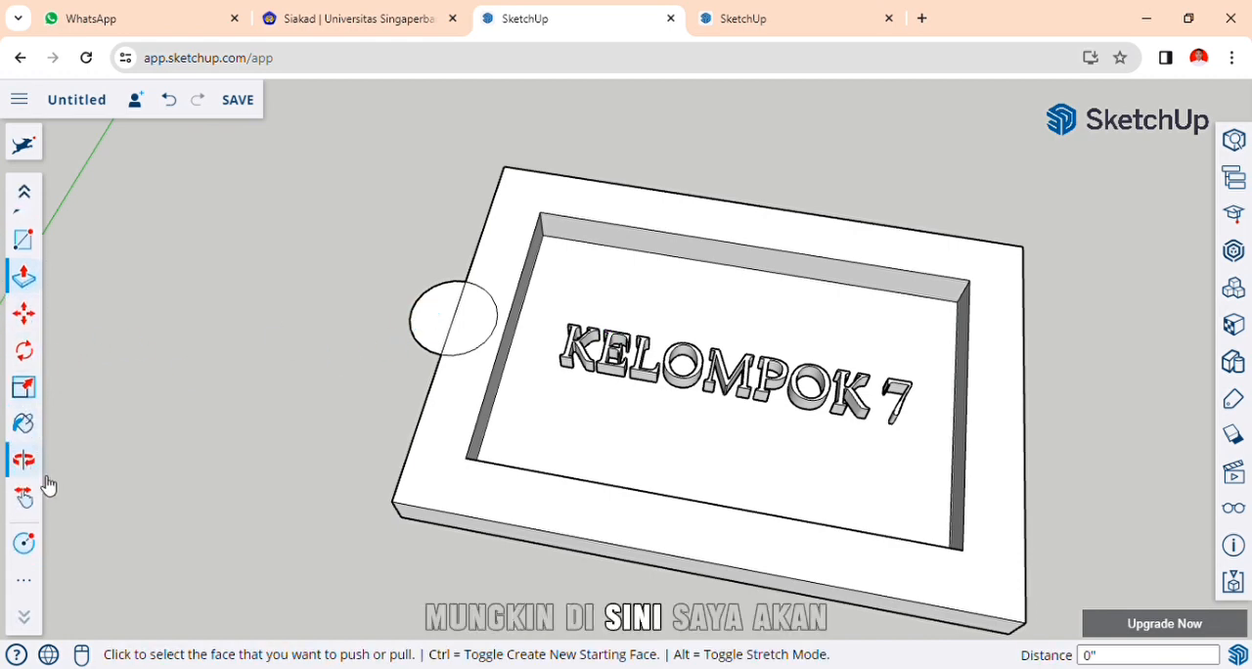
{"action": "left_click", "coordinate": [37, 468]}
{"action": "mouse_move", "coordinate": [300, 481]}
{"action": "left_mouse_down"}
{"action": "mouse_move", "coordinate": [334, 414]}
{"action": "mouse_move", "coordinate": [329, 436]}
{"action": "mouse_move", "coordinate": [280, 481]}
{"action": "left_mouse_up"}
{"action": "scroll", "coordinate": [29, 381], "scroll_direction": "up", "scroll_amount": 1}
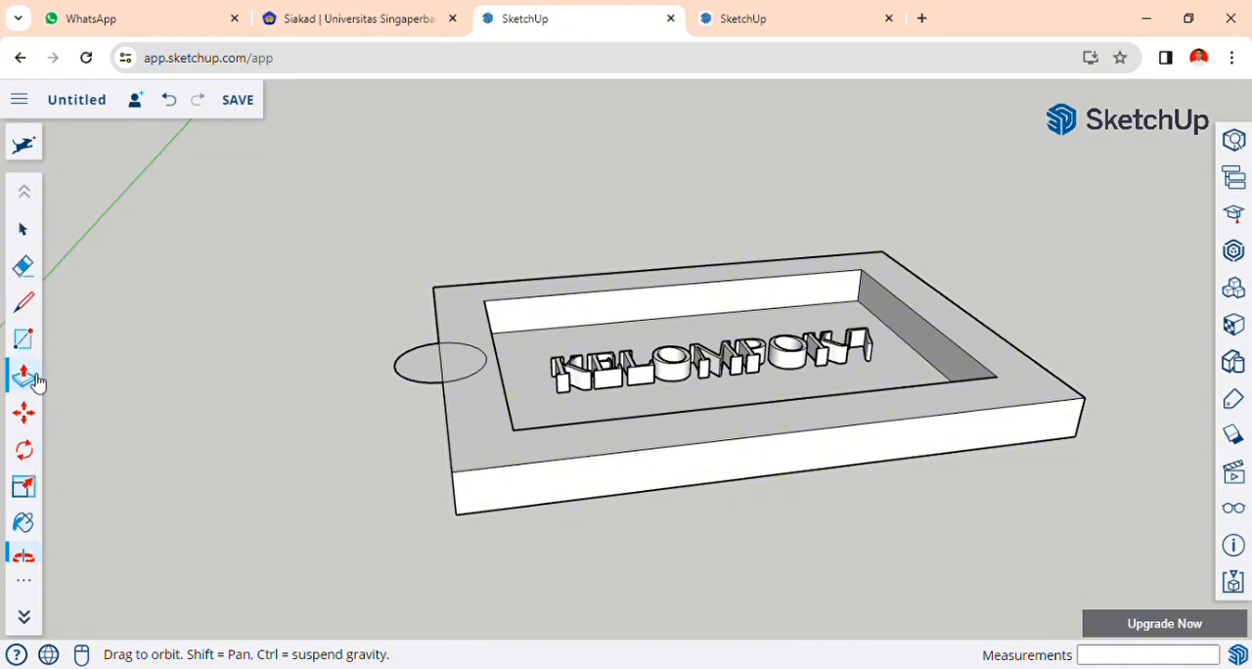
{"action": "left_click", "coordinate": [25, 375]}
{"action": "left_click", "coordinate": [427, 364]}
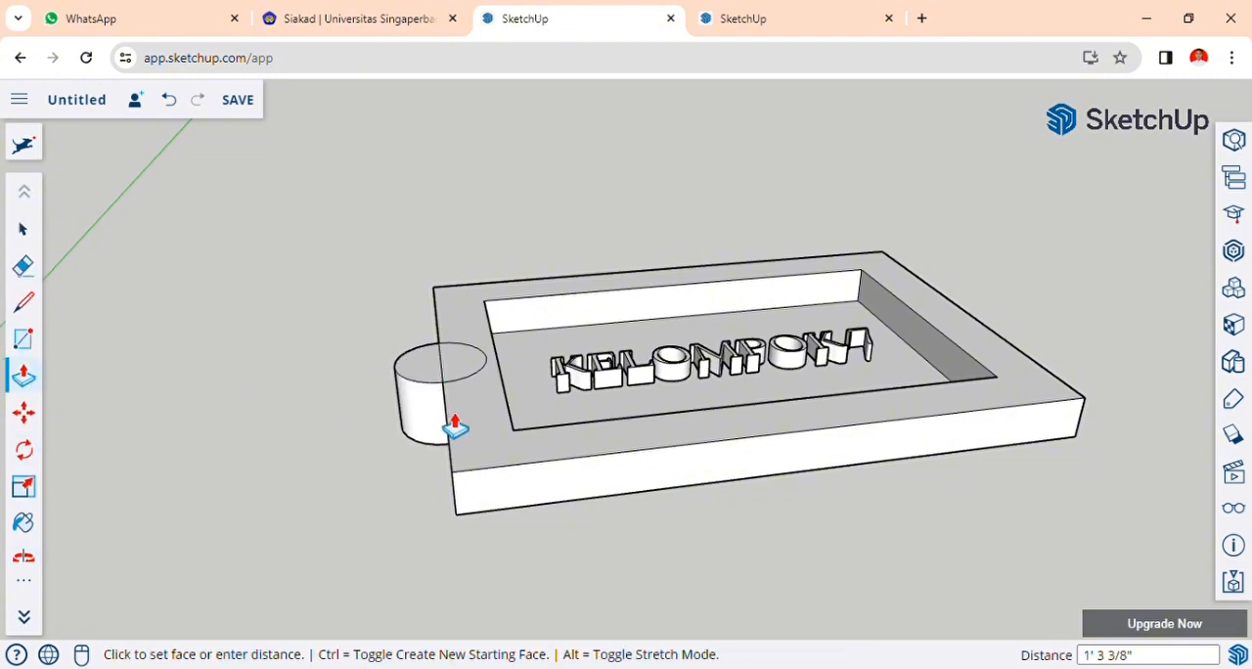
{"action": "left_click", "coordinate": [456, 434]}
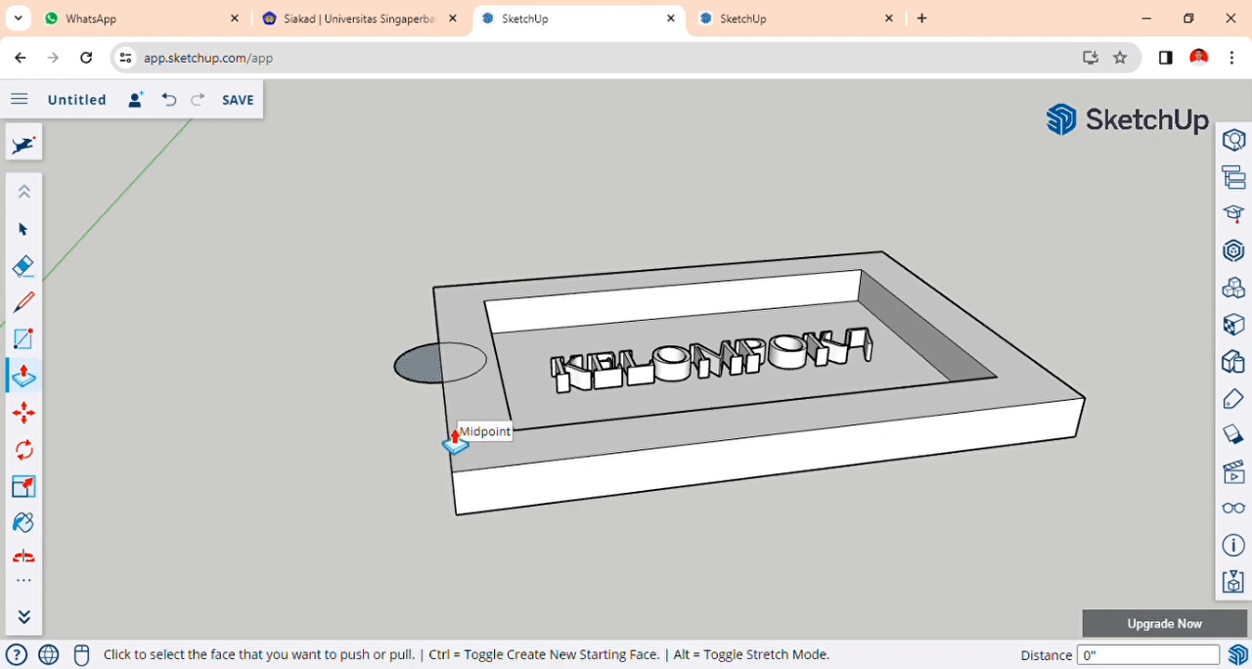
{"action": "left_click", "coordinate": [422, 375]}
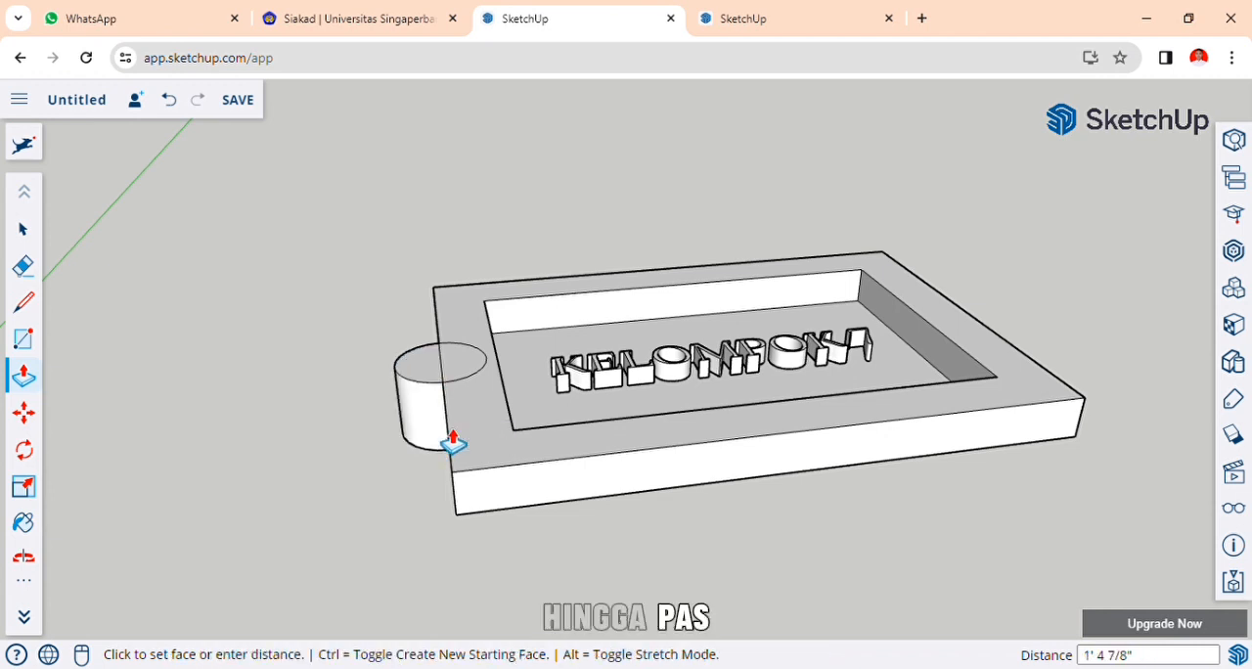
{"action": "middle_click_drag", "start_coordinate": [397, 472], "coordinate": [598, 349]}
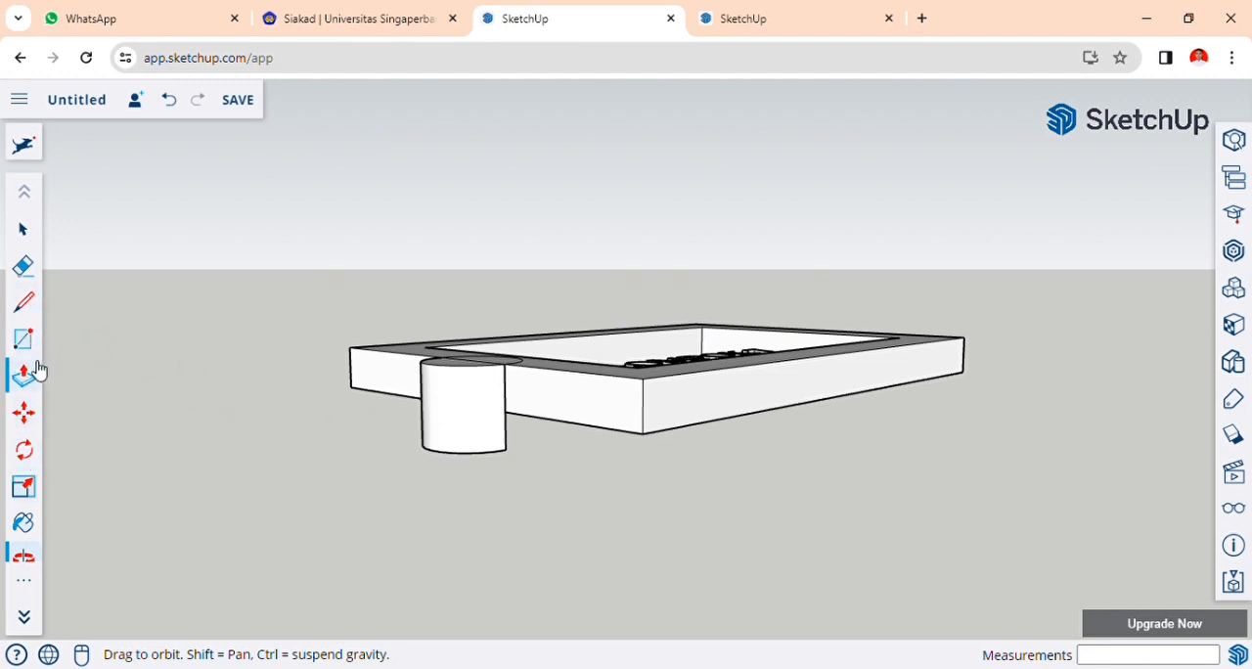
{"action": "left_click", "coordinate": [524, 425]}
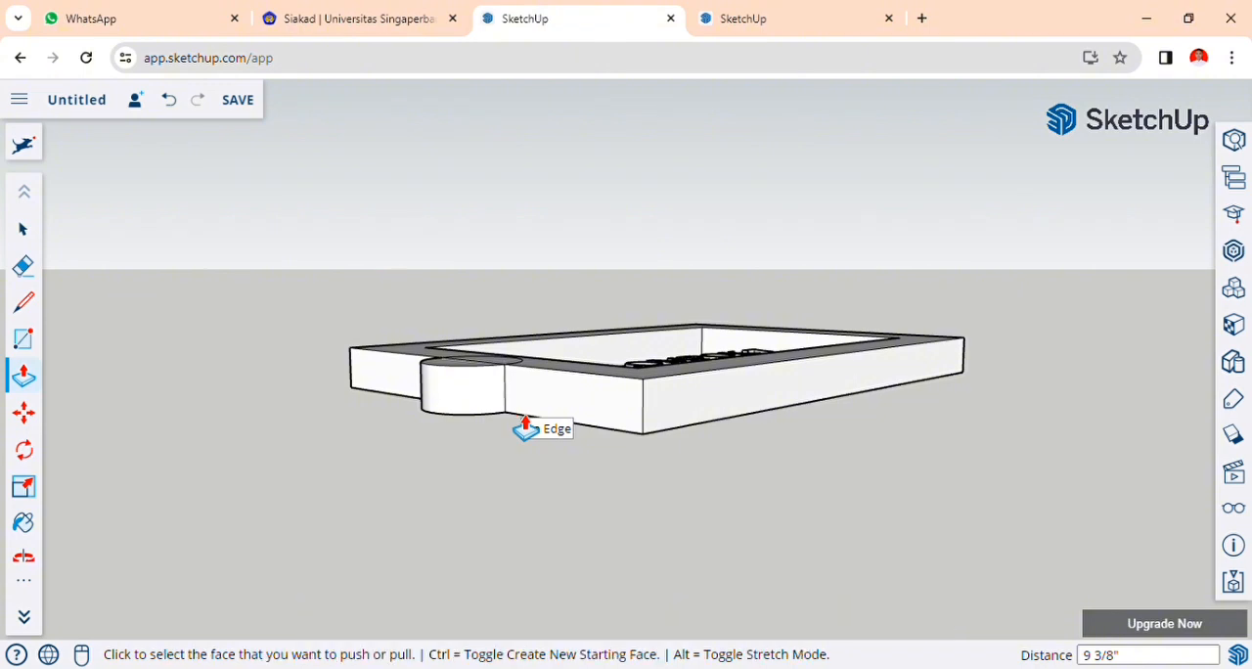
Erase the frame edge that crosses the middle of the circle on the round tab.
{"action": "middle_click_drag", "start_coordinate": [322, 400], "coordinate": [306, 433]}
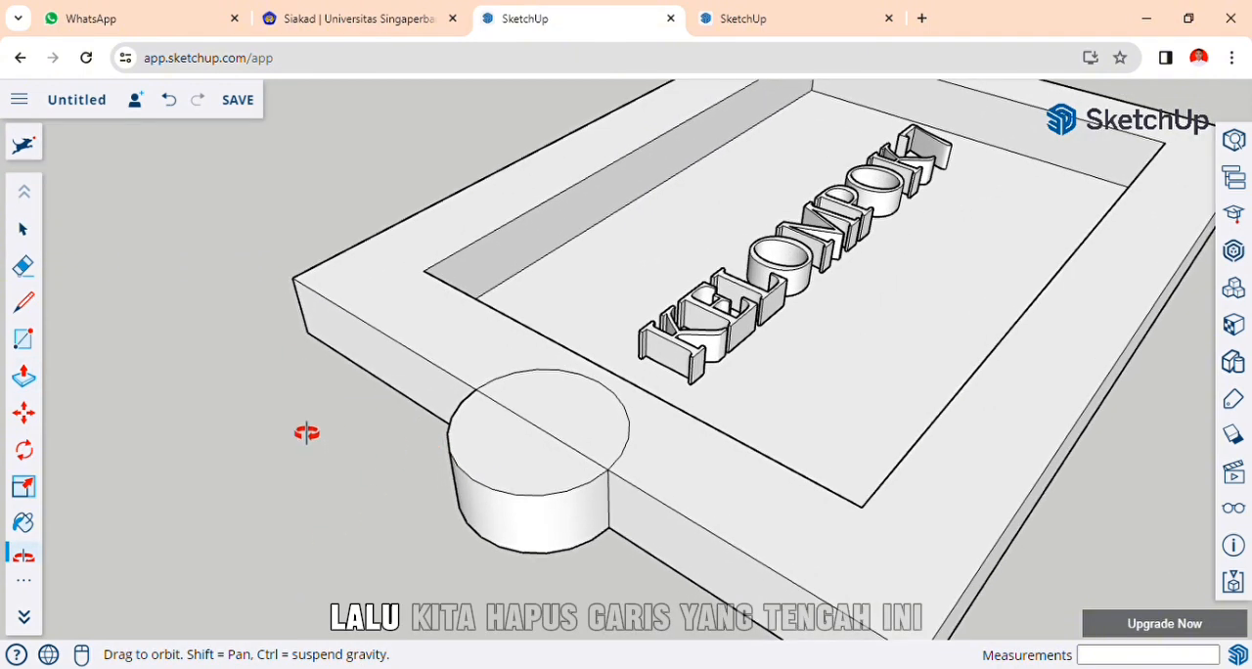
{"action": "left_click", "coordinate": [23, 265]}
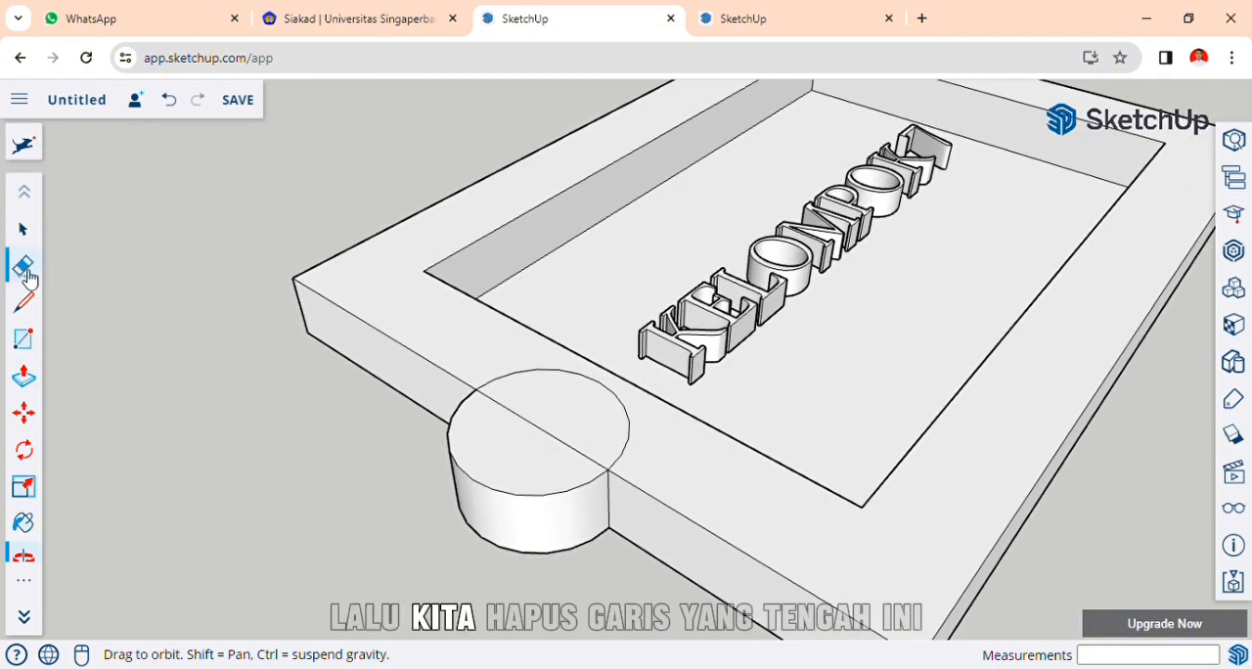
{"action": "left_click", "coordinate": [536, 431]}
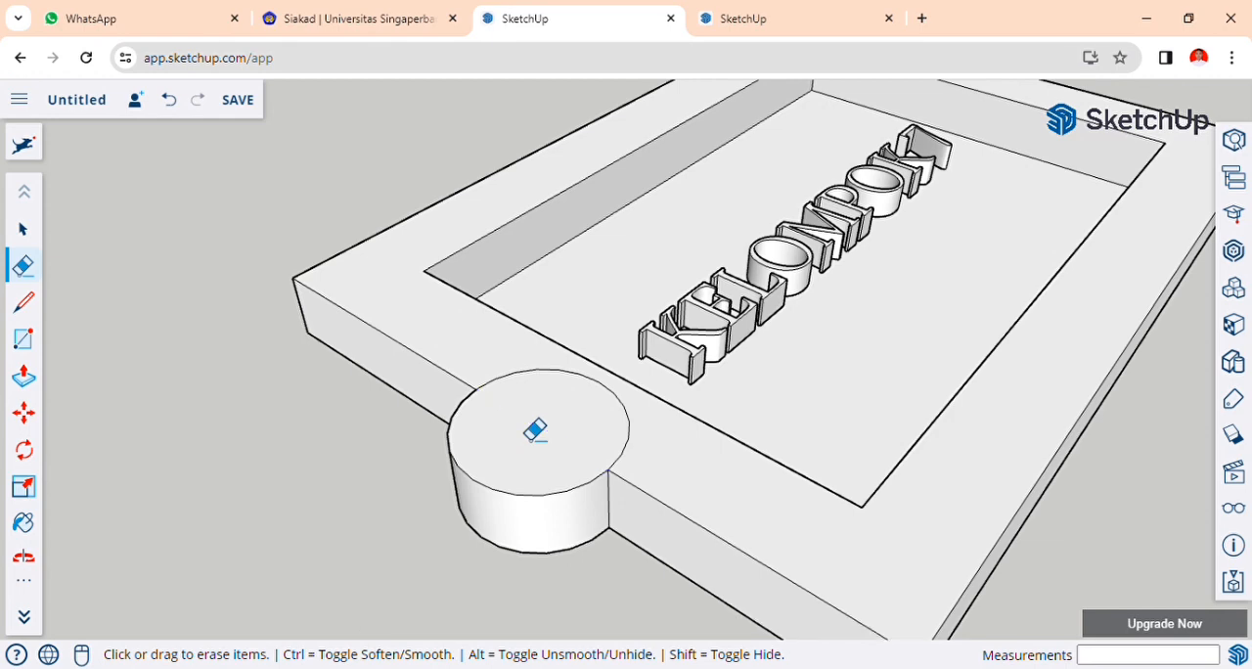
Draw a concentric circle with a radius of about 5 13/16" on the top face of the round tab.
{"action": "left_click", "coordinate": [24, 377]}
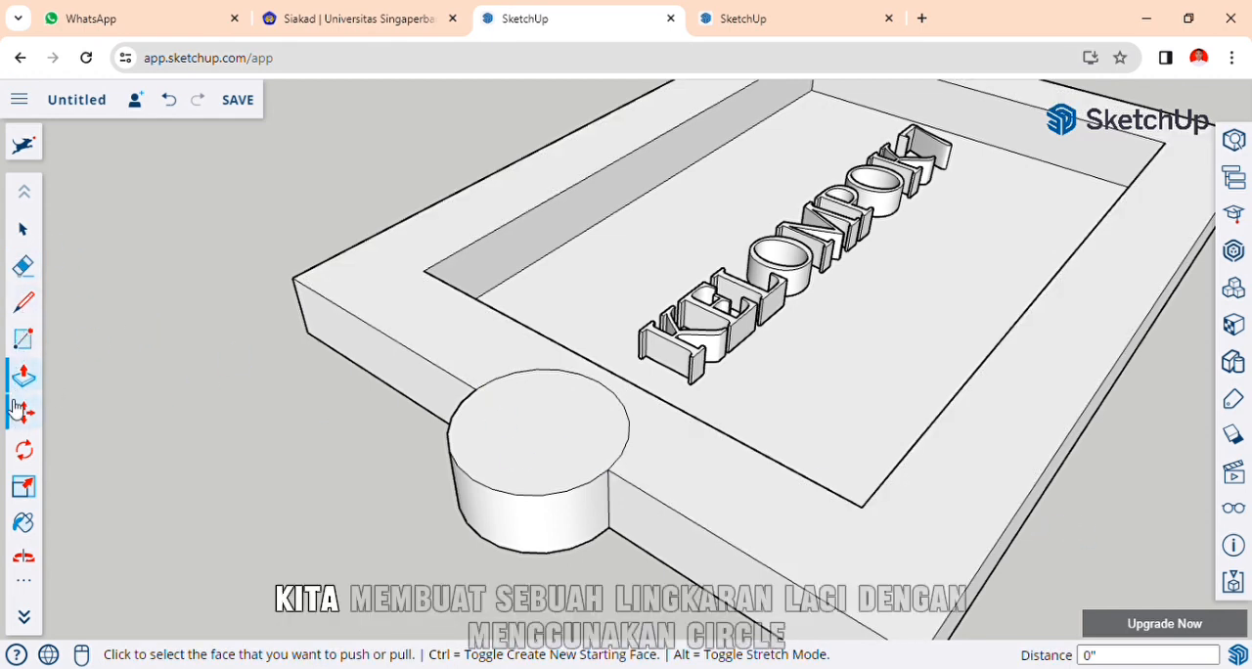
{"action": "left_click", "coordinate": [37, 579]}
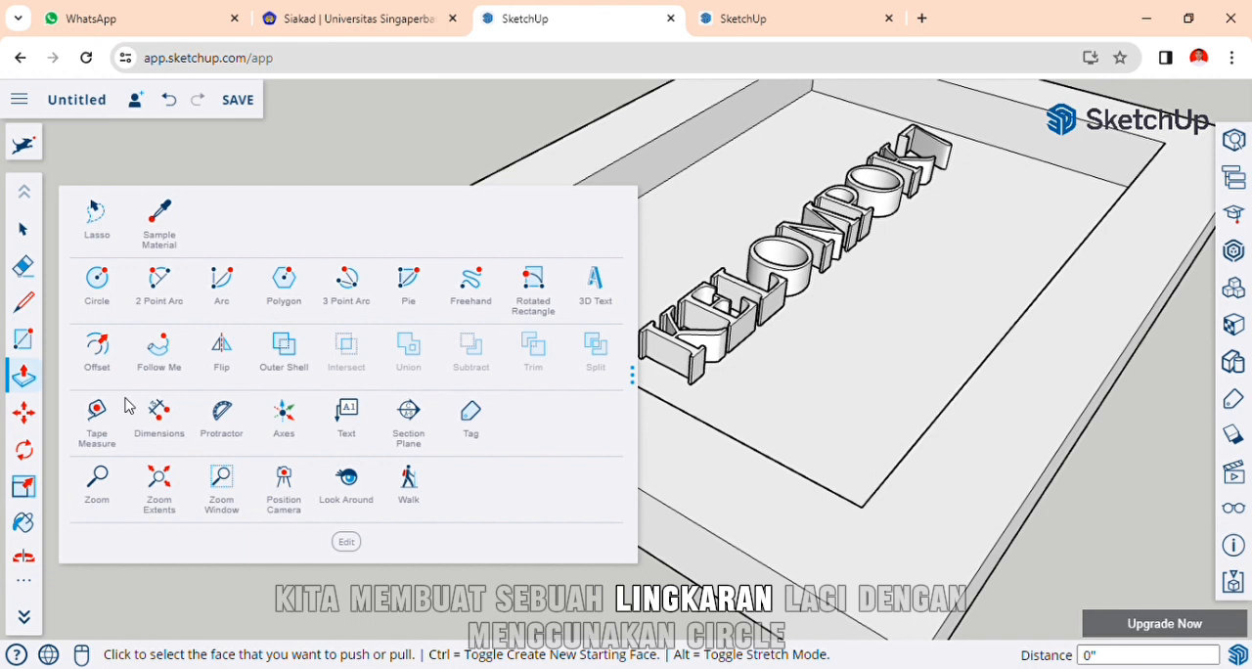
{"action": "left_click", "coordinate": [99, 285]}
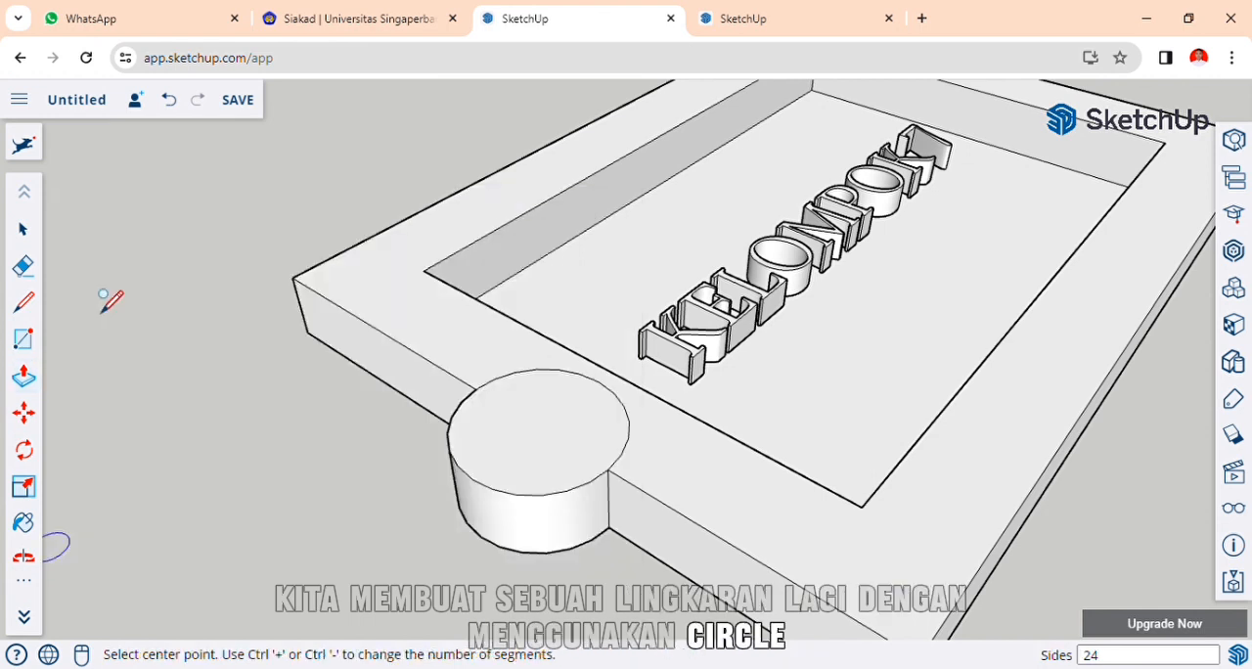
{"action": "left_click", "coordinate": [539, 427]}
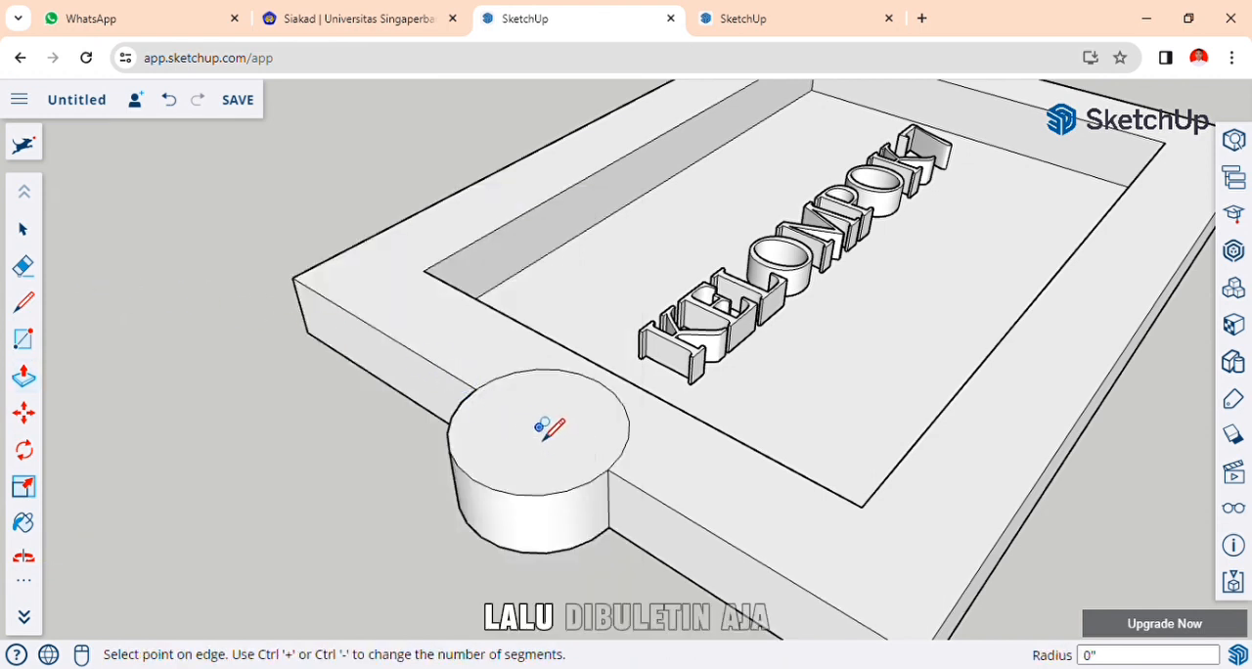
{"action": "left_click", "coordinate": [520, 407]}
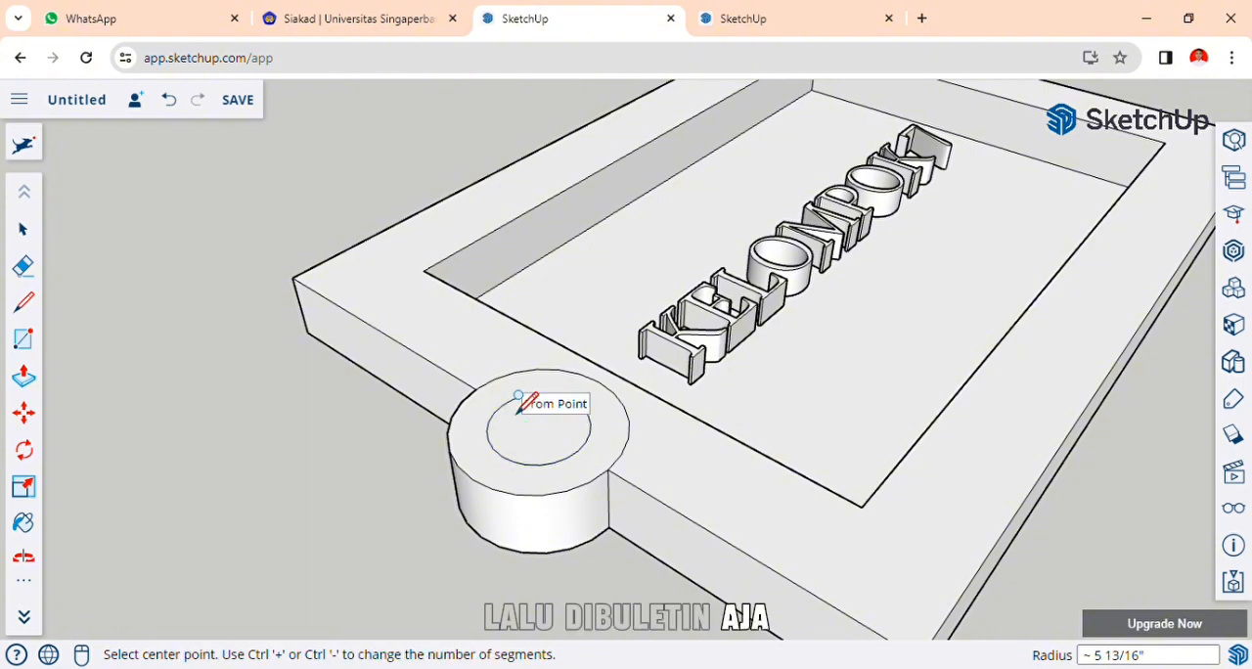
Push/Pull the inner circle on the round tab down 9 3/8" to the tab's underside.
{"action": "scroll", "coordinate": [24, 396], "scroll_direction": "down", "scroll_amount": 2}
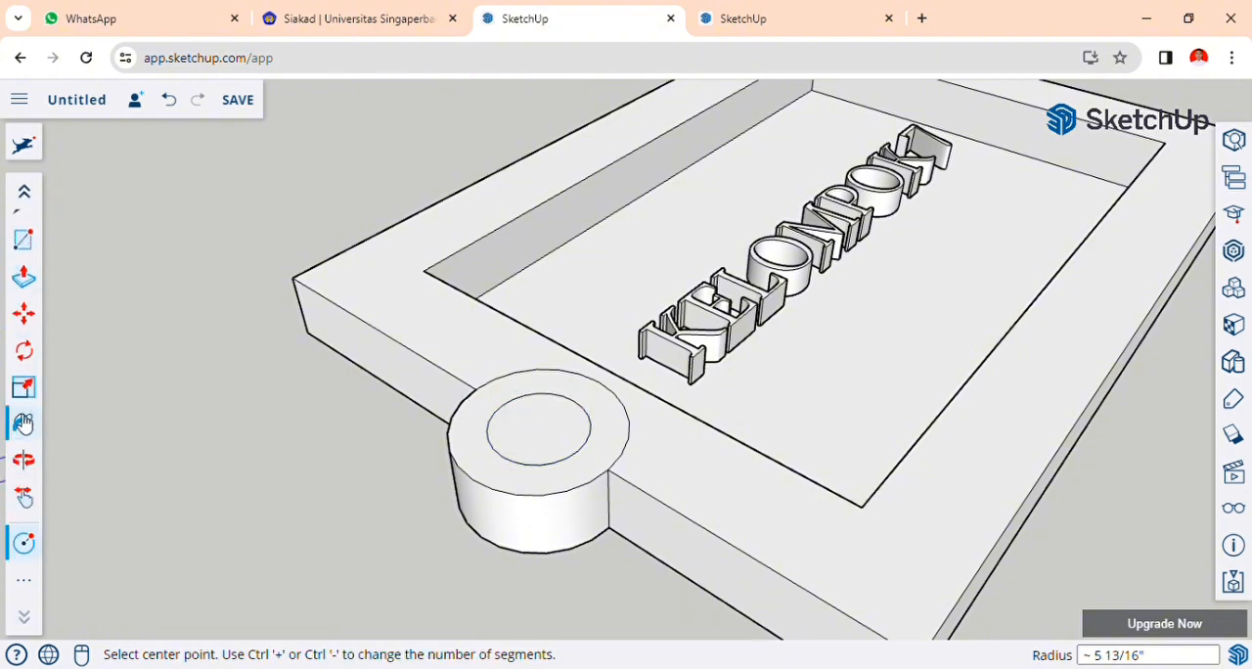
{"action": "left_click", "coordinate": [23, 277]}
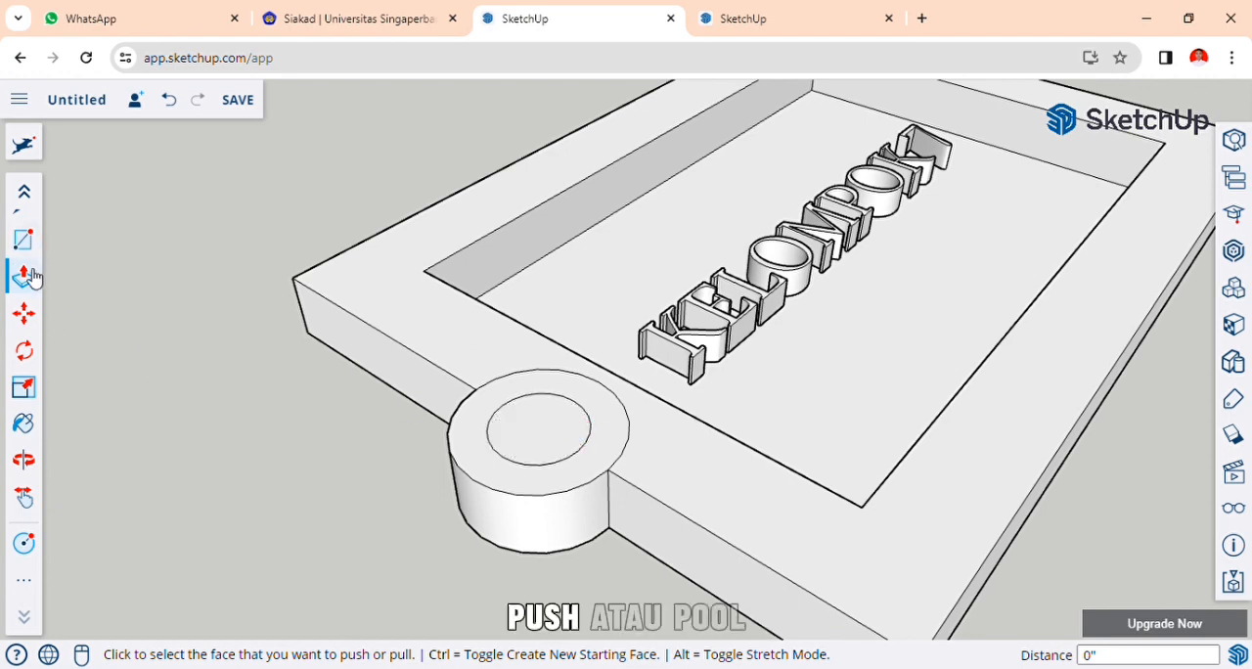
{"action": "left_click", "coordinate": [543, 433]}
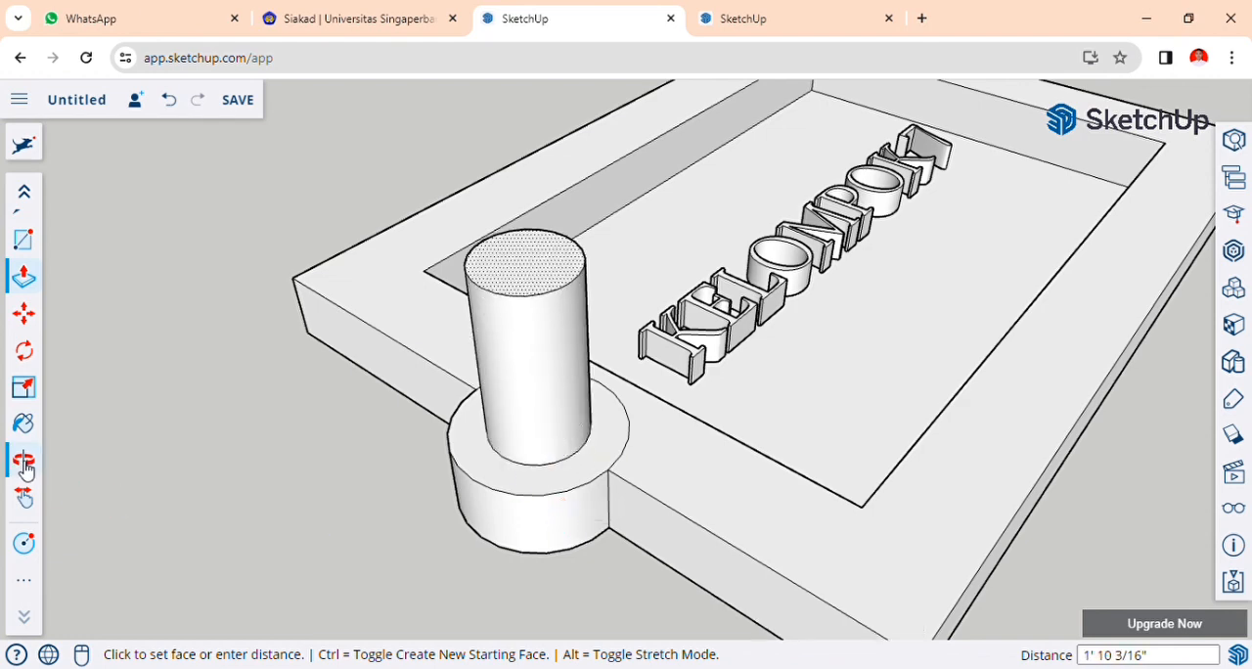
{"action": "left_click", "coordinate": [24, 468]}
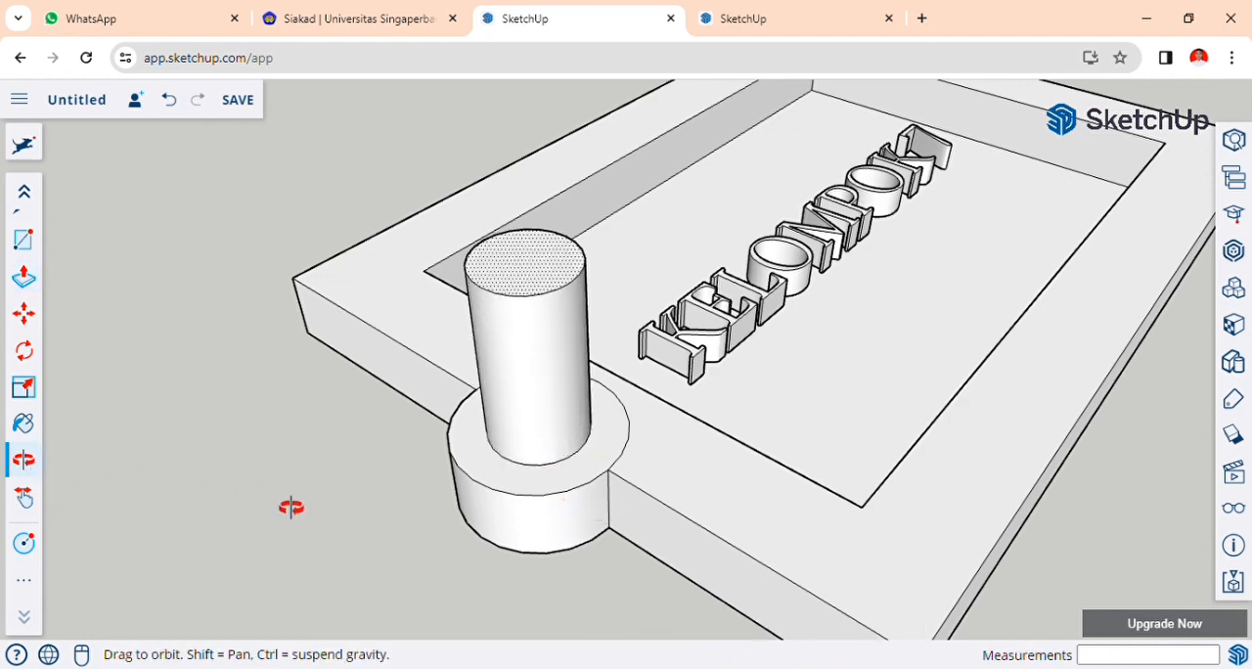
{"action": "left_click_drag", "start_coordinate": [291, 506], "coordinate": [408, 293]}
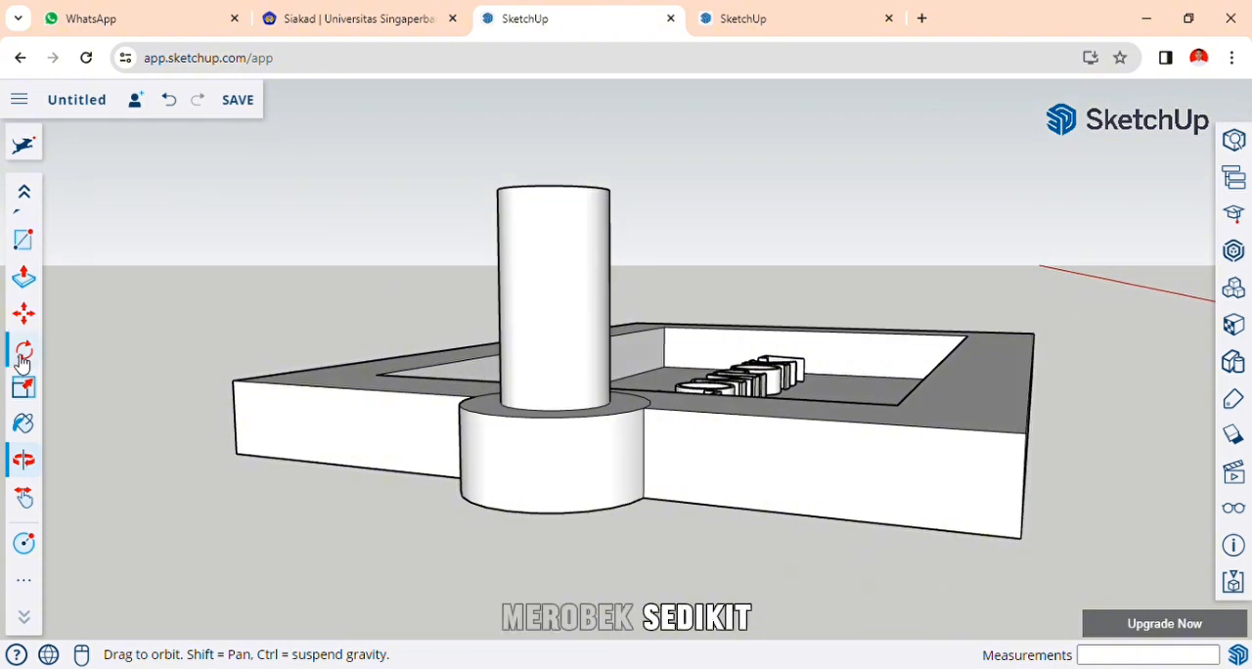
{"action": "scroll", "coordinate": [23, 362], "scroll_direction": "up", "scroll_amount": 2}
{"action": "left_click", "coordinate": [23, 376]}
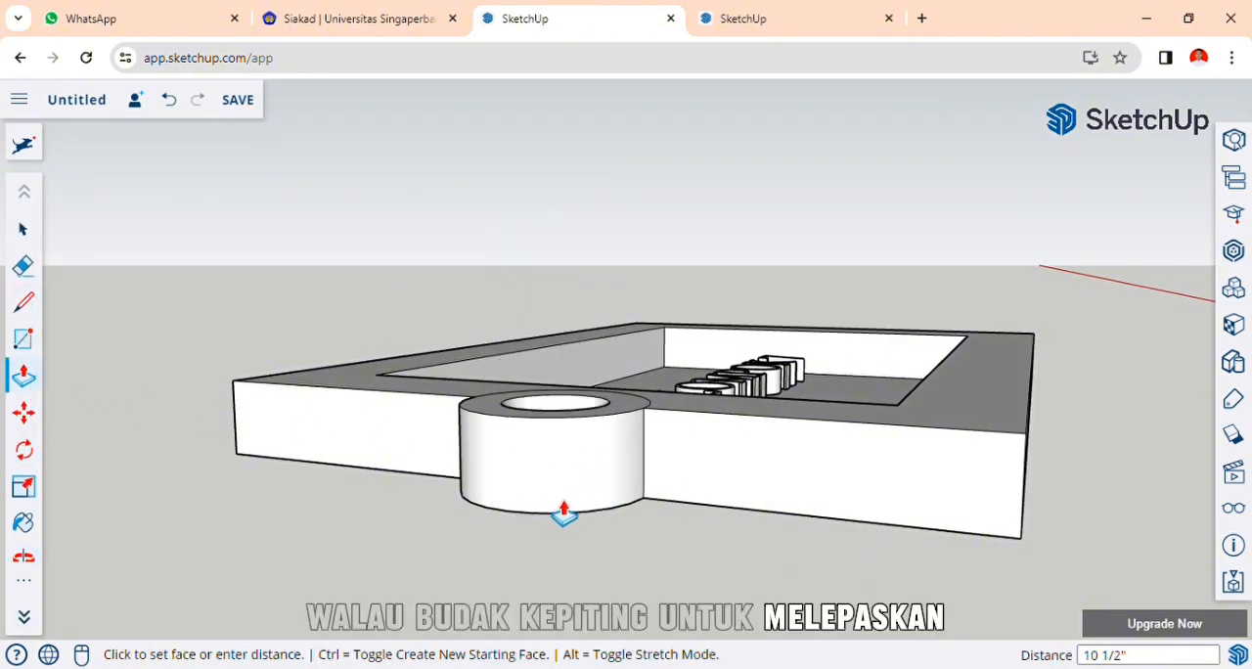
{"action": "key", "text": "o"}
{"action": "left_click_drag", "start_coordinate": [512, 548], "coordinate": [539, 389]}
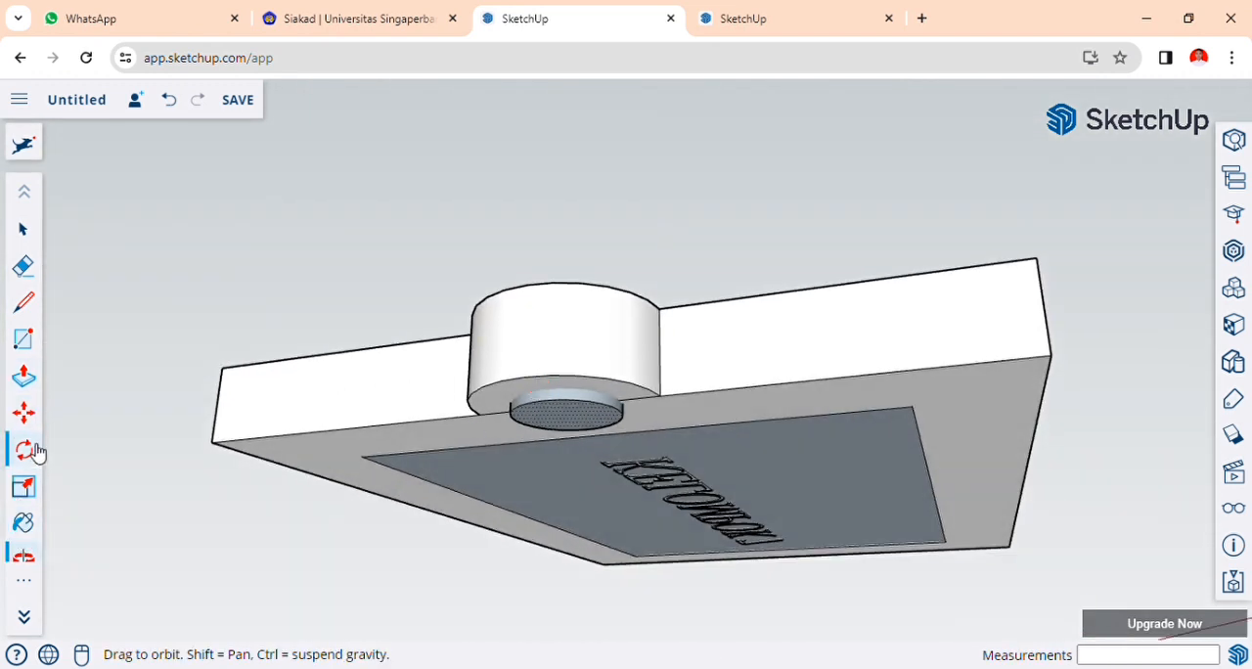
{"action": "left_click", "coordinate": [26, 384]}
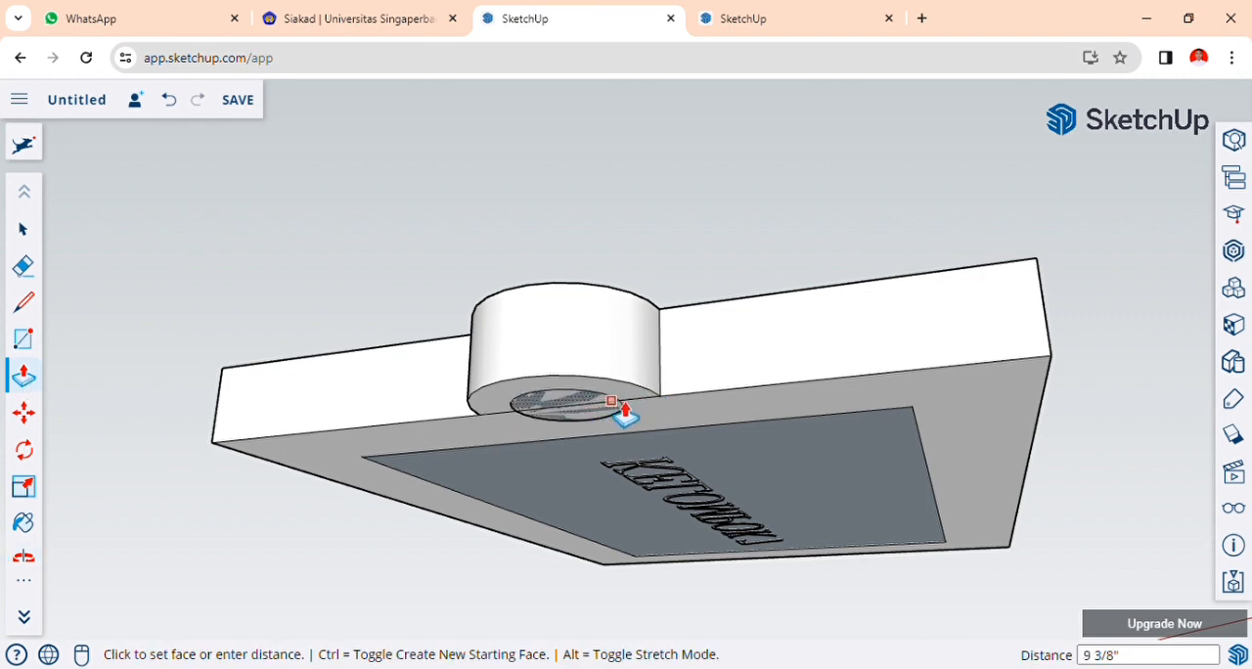
{"action": "left_click", "coordinate": [624, 411]}
Erase the leftover edge across the bottom of the tab's hole and delete the face closing it.
{"action": "key", "text": "o"}
{"action": "left_click_drag", "start_coordinate": [691, 285], "coordinate": [423, 488]}
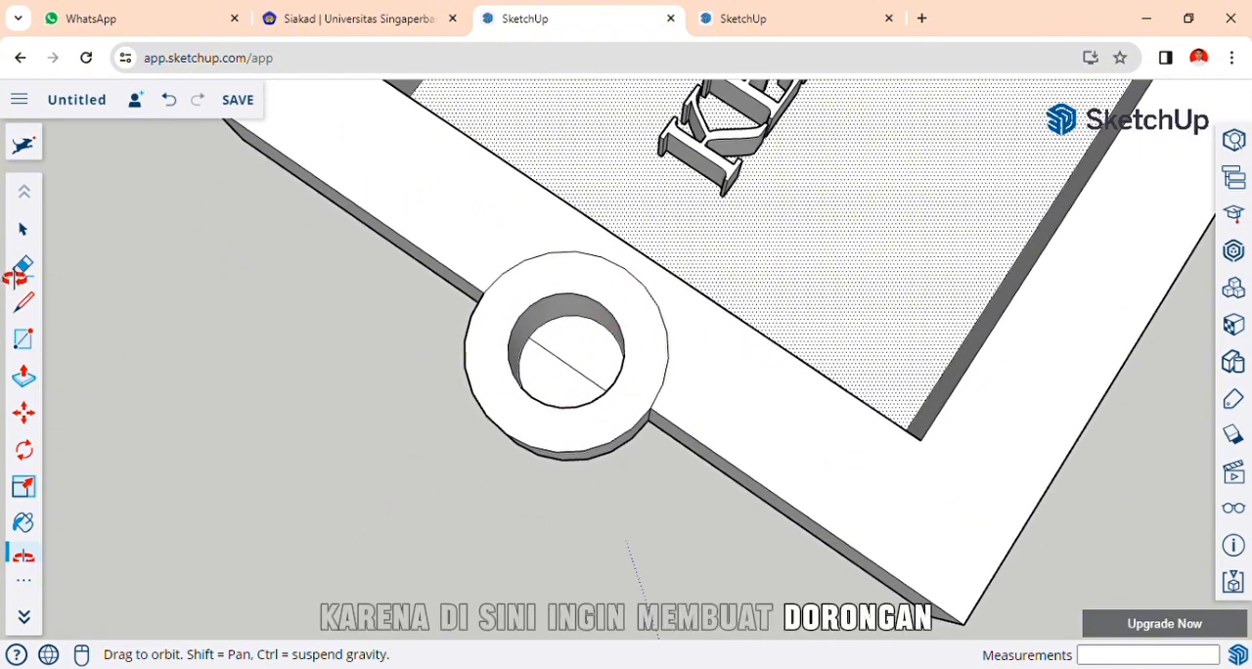
{"action": "left_click", "coordinate": [24, 265]}
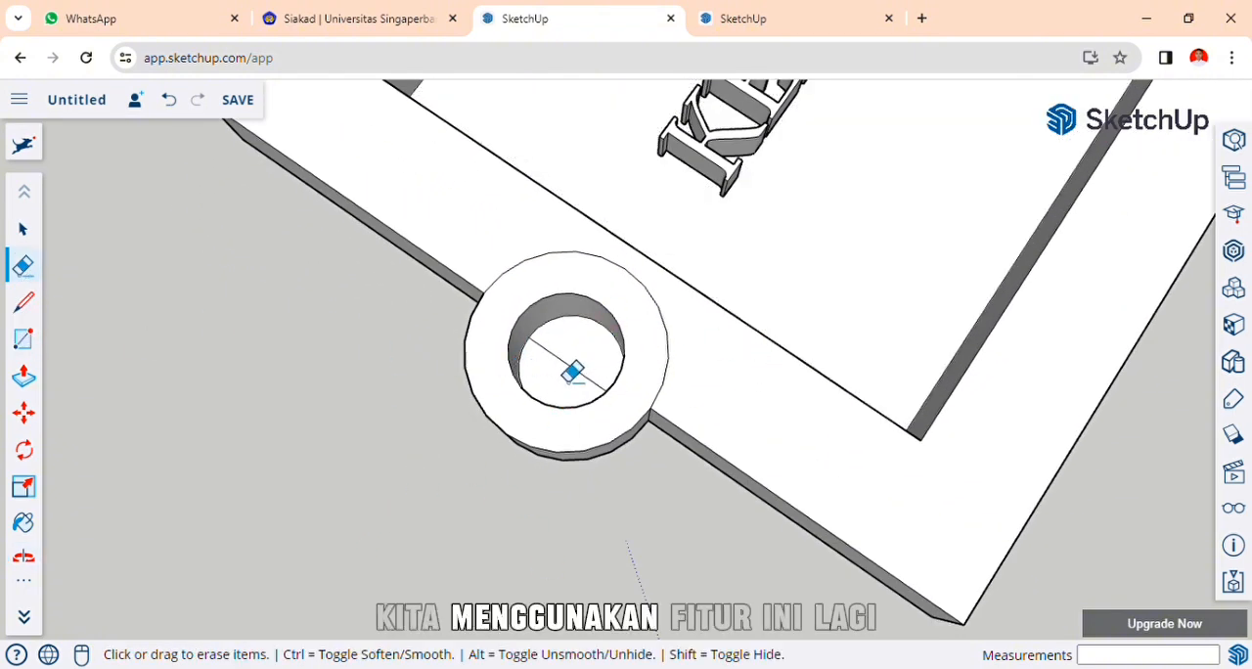
{"action": "left_click", "coordinate": [567, 369]}
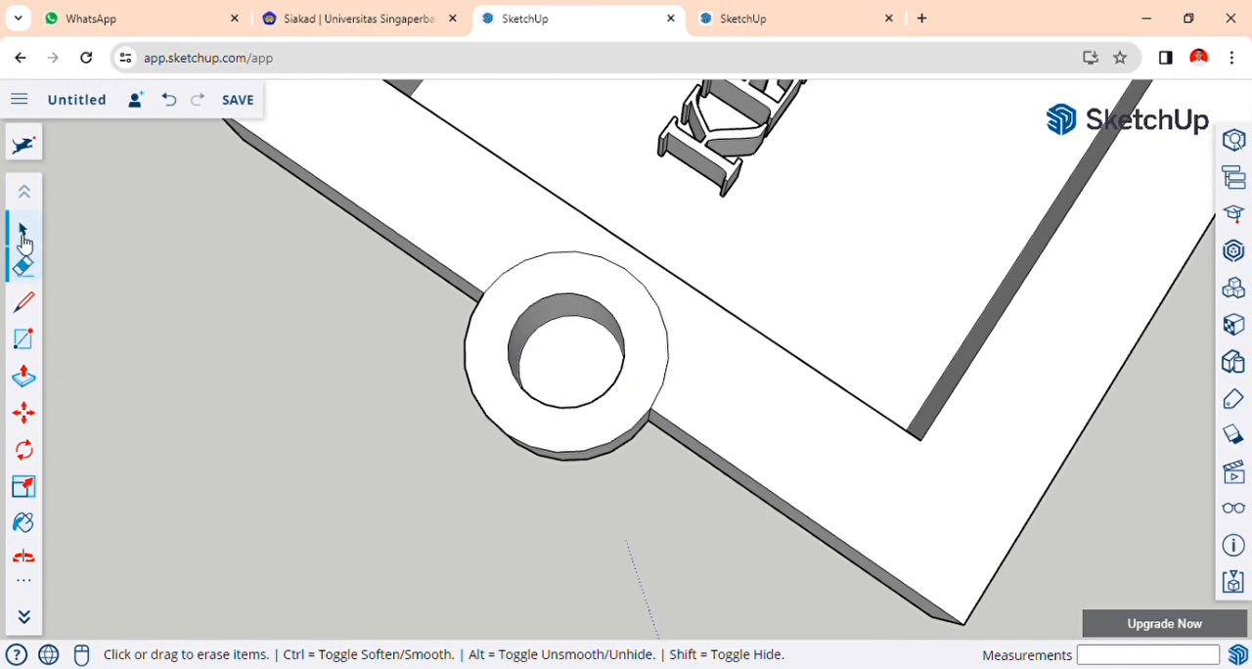
{"action": "left_click", "coordinate": [24, 228]}
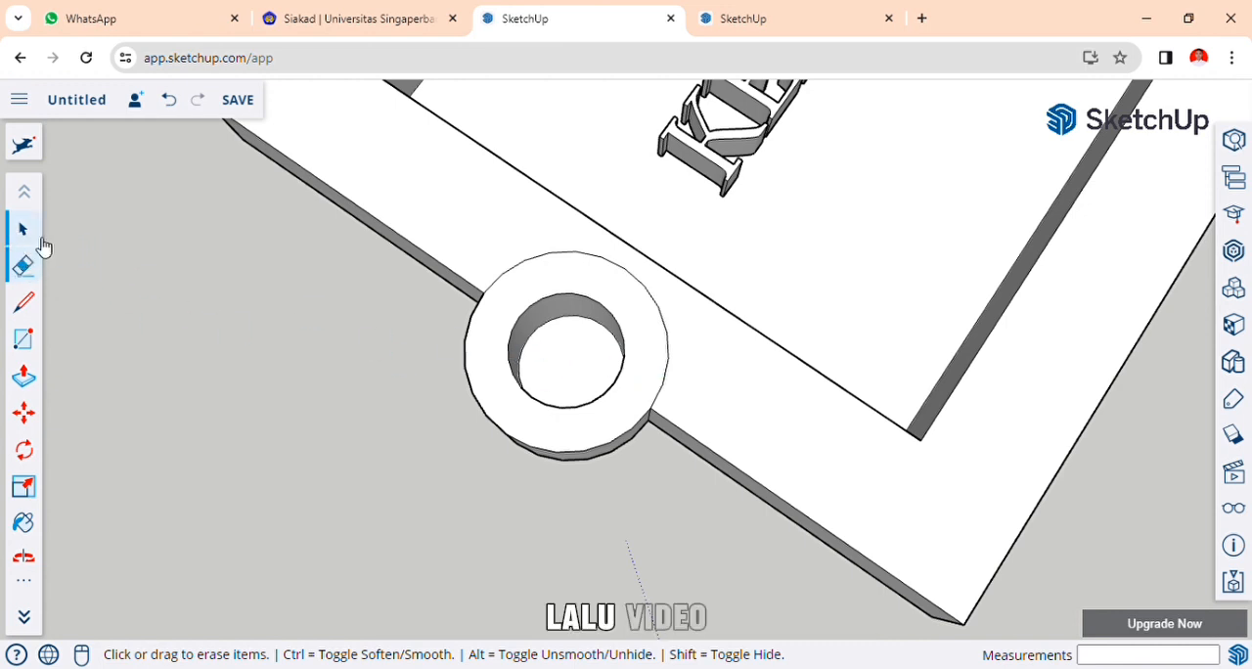
{"action": "left_click", "coordinate": [570, 362]}
{"action": "key", "text": "Delete"}
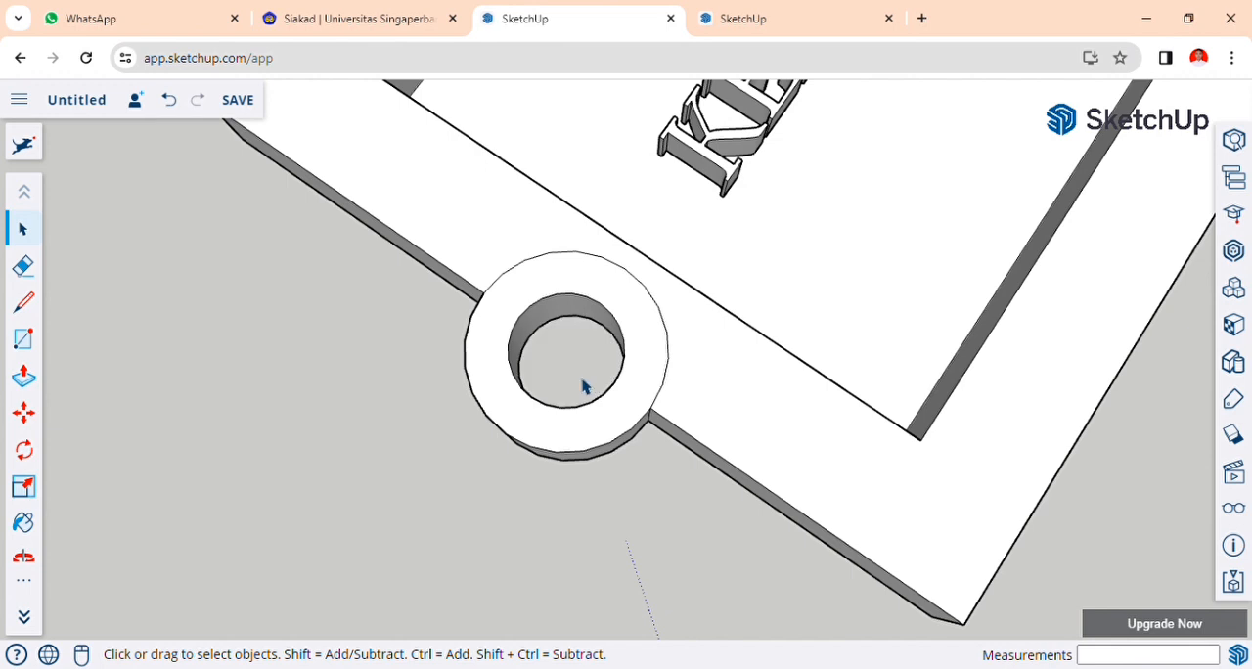
Paint the recessed panel, the long inner wall above the text, the frame's top face and the long outer side below the text in Ty_Red.
{"action": "scroll", "coordinate": [574, 399], "scroll_direction": "down", "scroll_amount": 4}
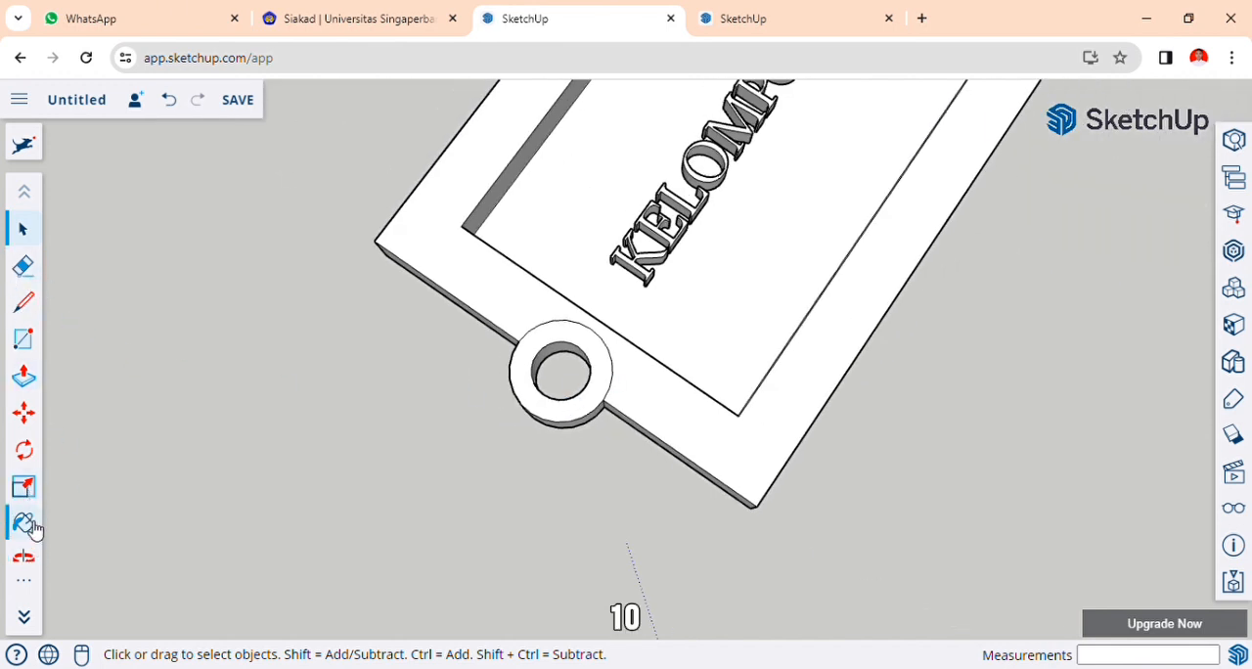
{"action": "scroll", "coordinate": [31, 521], "scroll_direction": "down", "scroll_amount": 1}
{"action": "scroll", "coordinate": [346, 423], "scroll_direction": "down", "scroll_amount": 2}
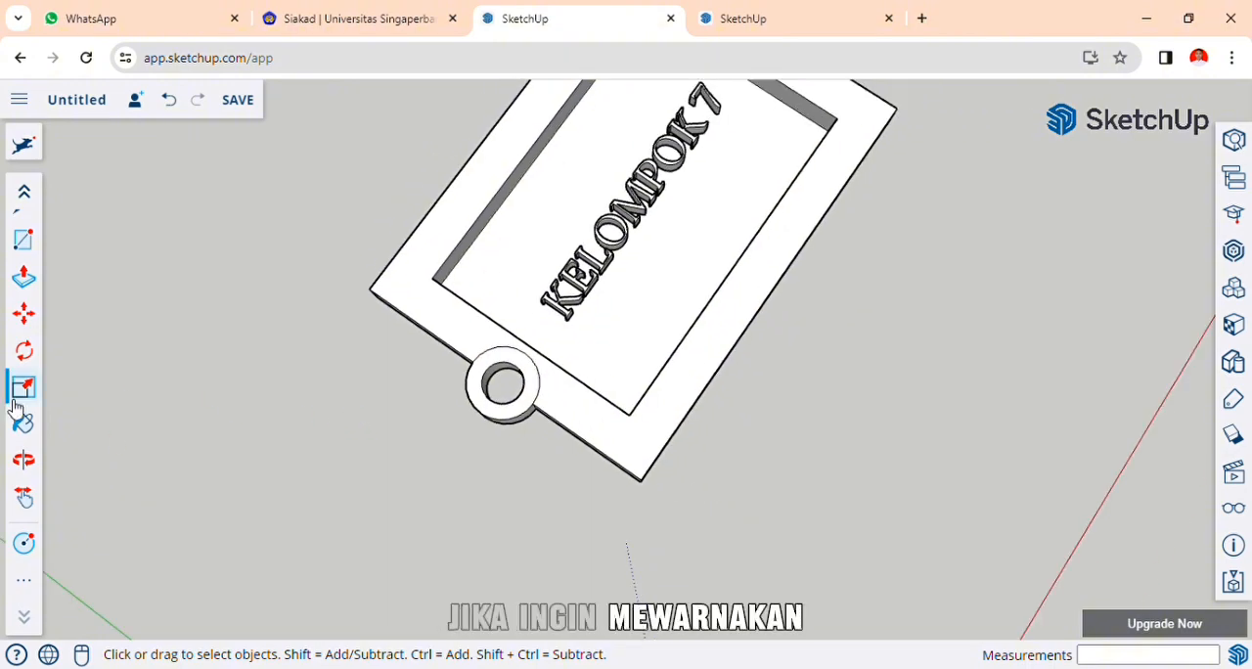
{"action": "left_click", "coordinate": [24, 457]}
{"action": "mouse_move", "coordinate": [439, 193]}
{"action": "left_mouse_down"}
{"action": "mouse_move", "coordinate": [291, 231]}
{"action": "mouse_move", "coordinate": [363, 199]}
{"action": "mouse_move", "coordinate": [879, 345]}
{"action": "mouse_move", "coordinate": [609, 505]}
{"action": "mouse_move", "coordinate": [774, 355]}
{"action": "mouse_move", "coordinate": [639, 215]}
{"action": "mouse_move", "coordinate": [611, 219]}
{"action": "mouse_move", "coordinate": [550, 269]}
{"action": "mouse_move", "coordinate": [553, 294]}
{"action": "left_mouse_up"}
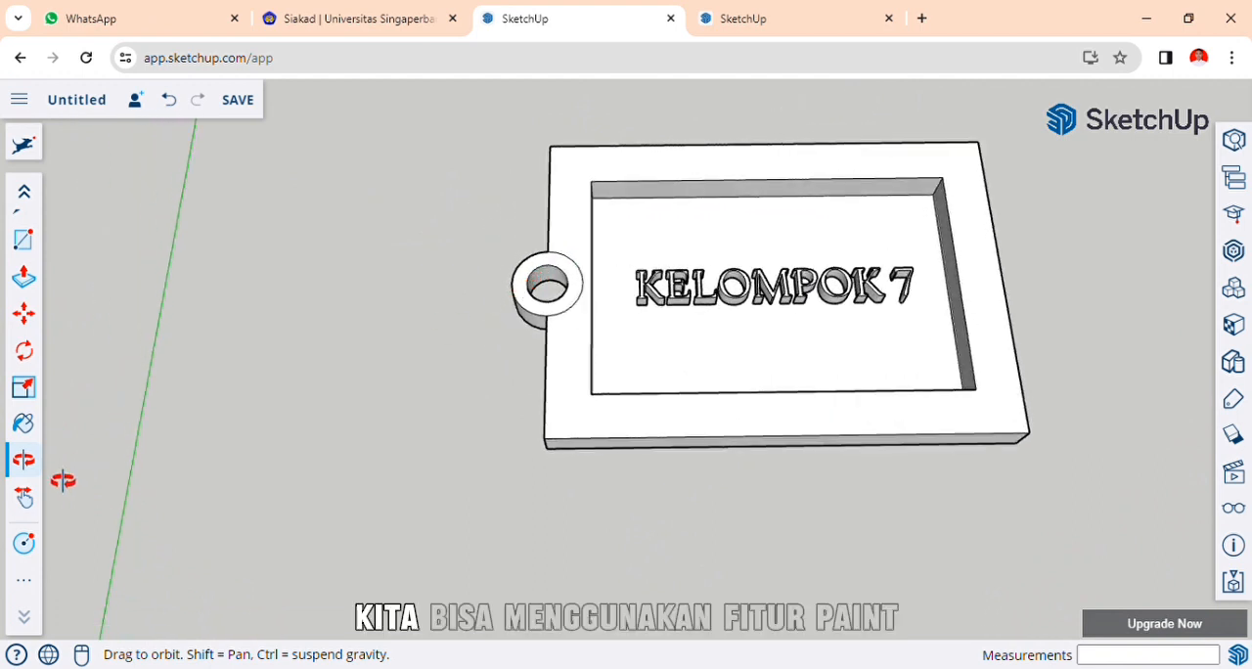
{"action": "left_click", "coordinate": [24, 424]}
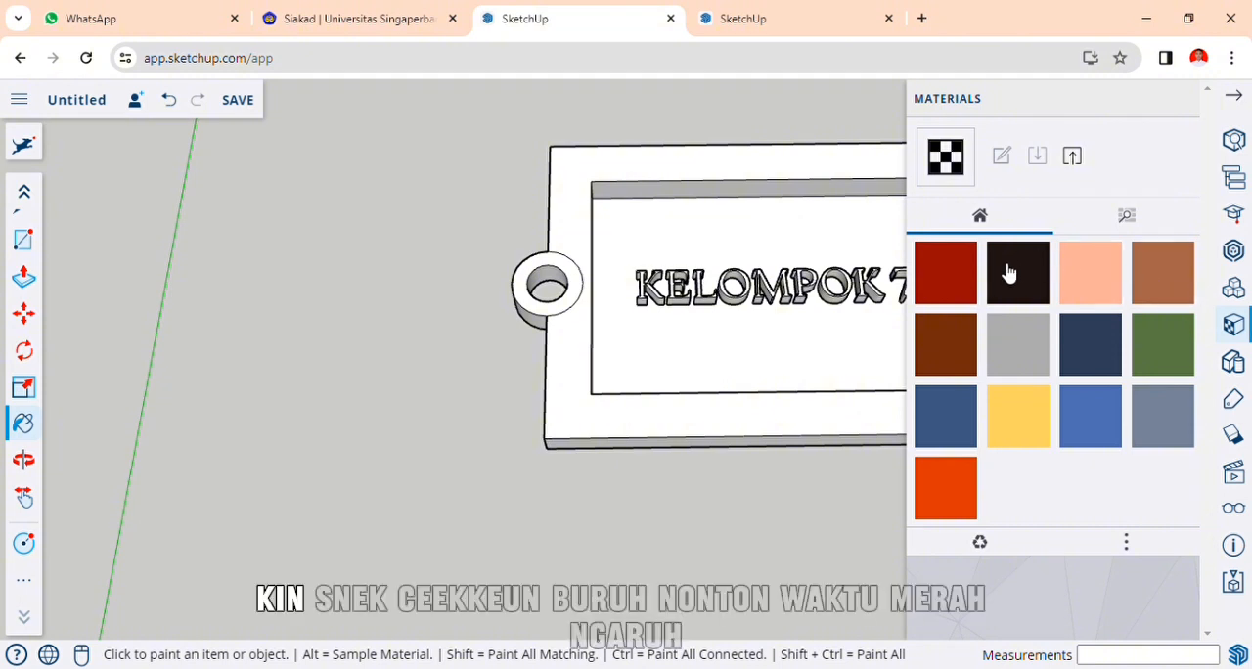
{"action": "left_click", "coordinate": [963, 291]}
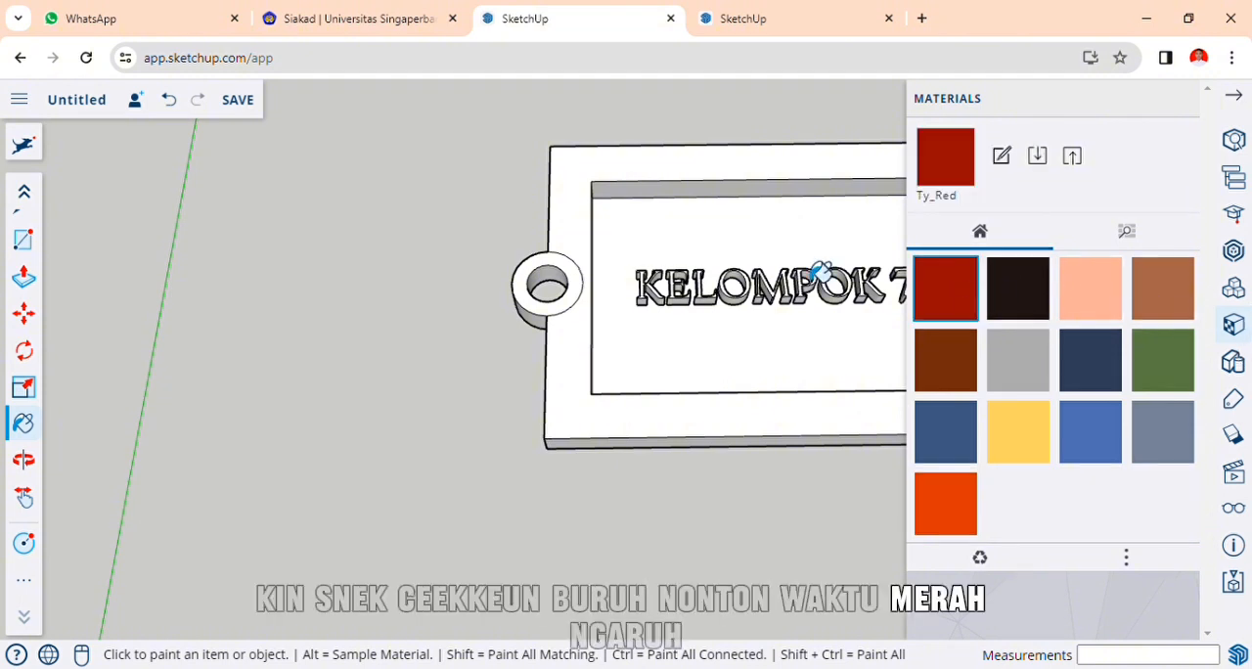
{"action": "left_click", "coordinate": [690, 255]}
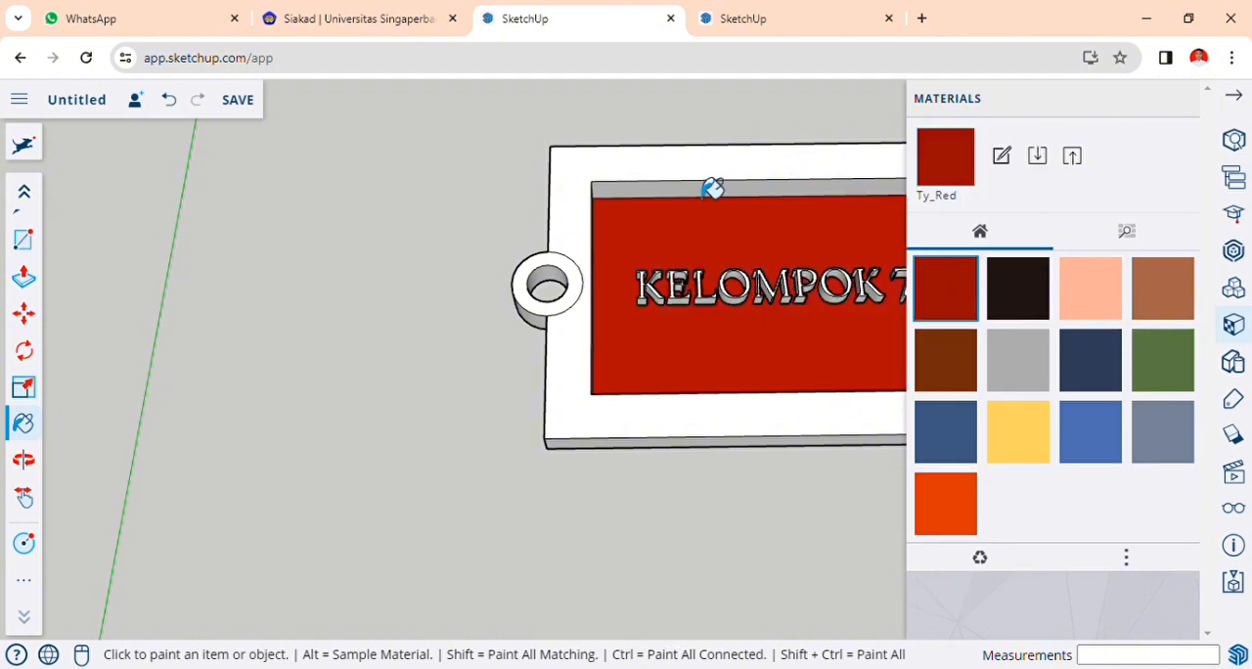
{"action": "left_click", "coordinate": [657, 192]}
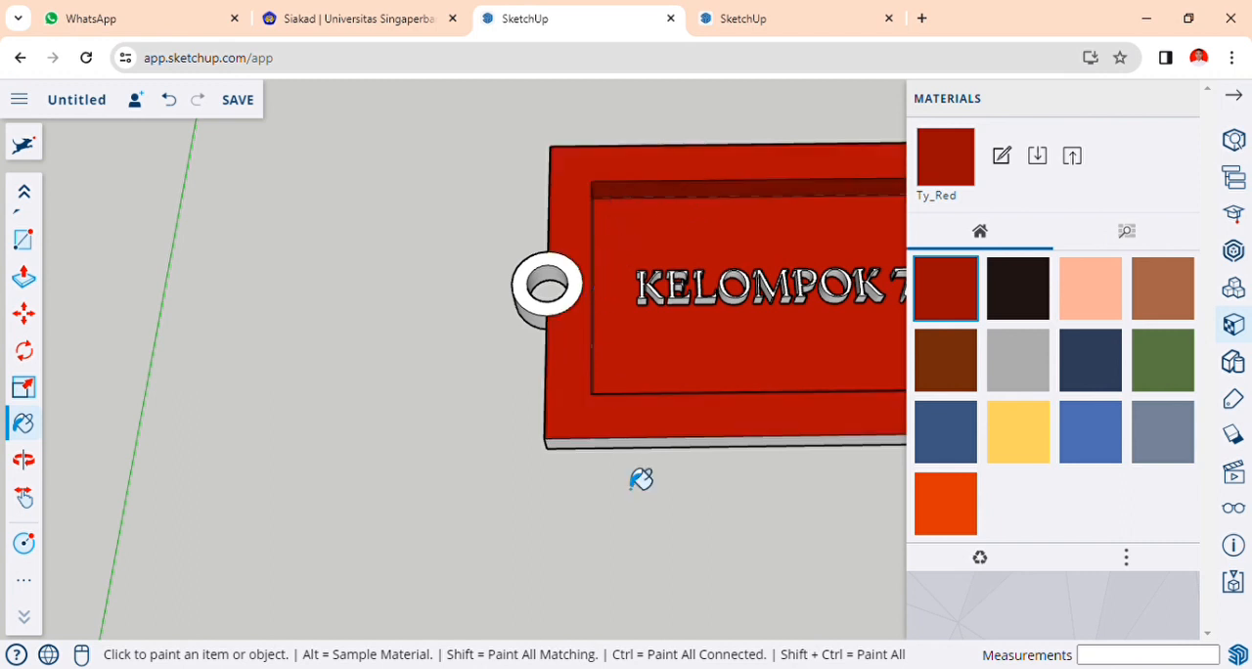
{"action": "left_click", "coordinate": [626, 446]}
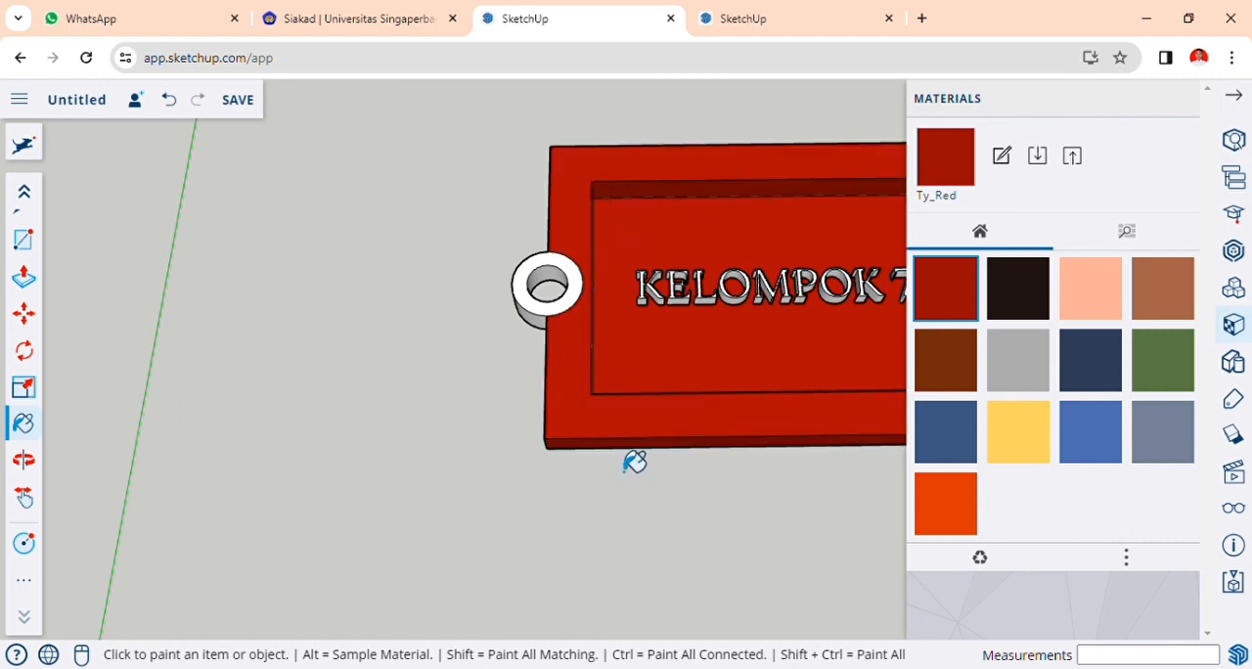
Paint the top face of the round tab in Ty_Gray1.
{"action": "left_click", "coordinate": [1108, 309]}
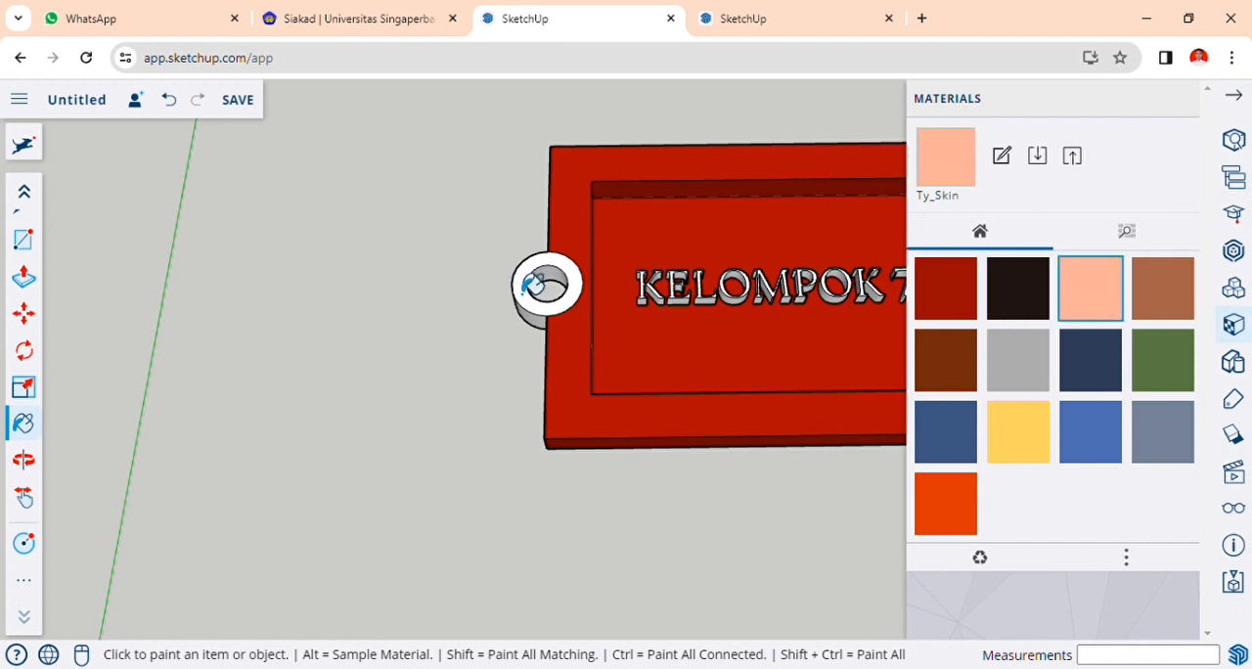
{"action": "left_click", "coordinate": [1022, 362]}
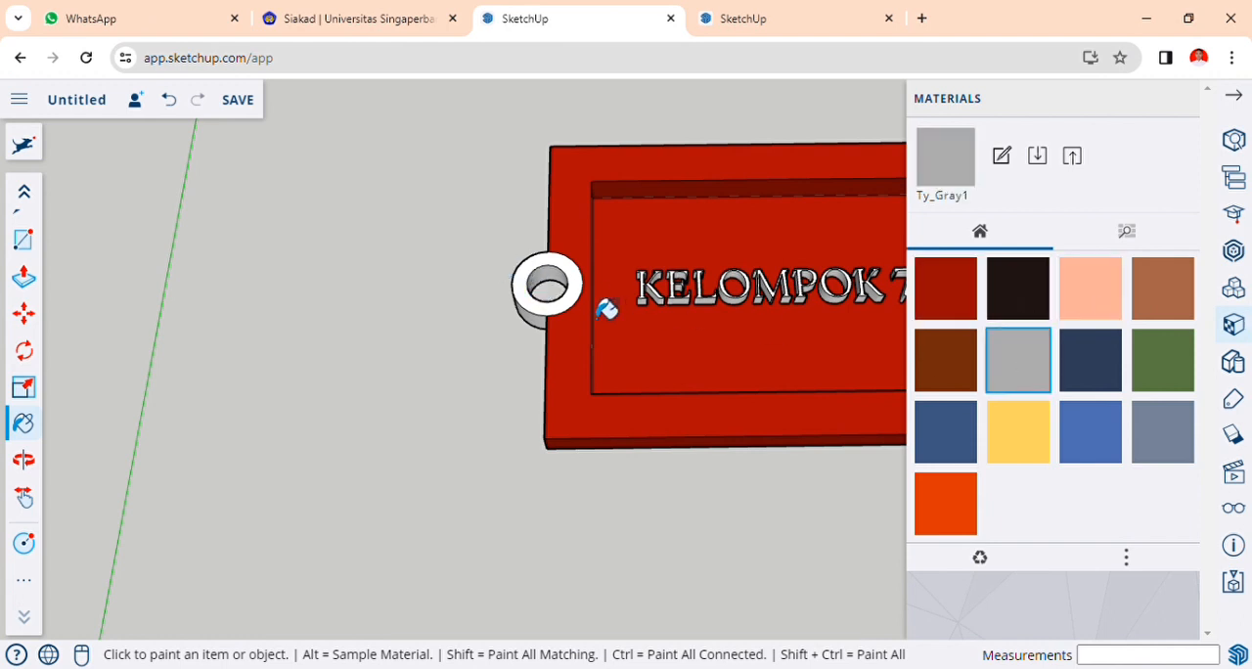
{"action": "left_click", "coordinate": [548, 286]}
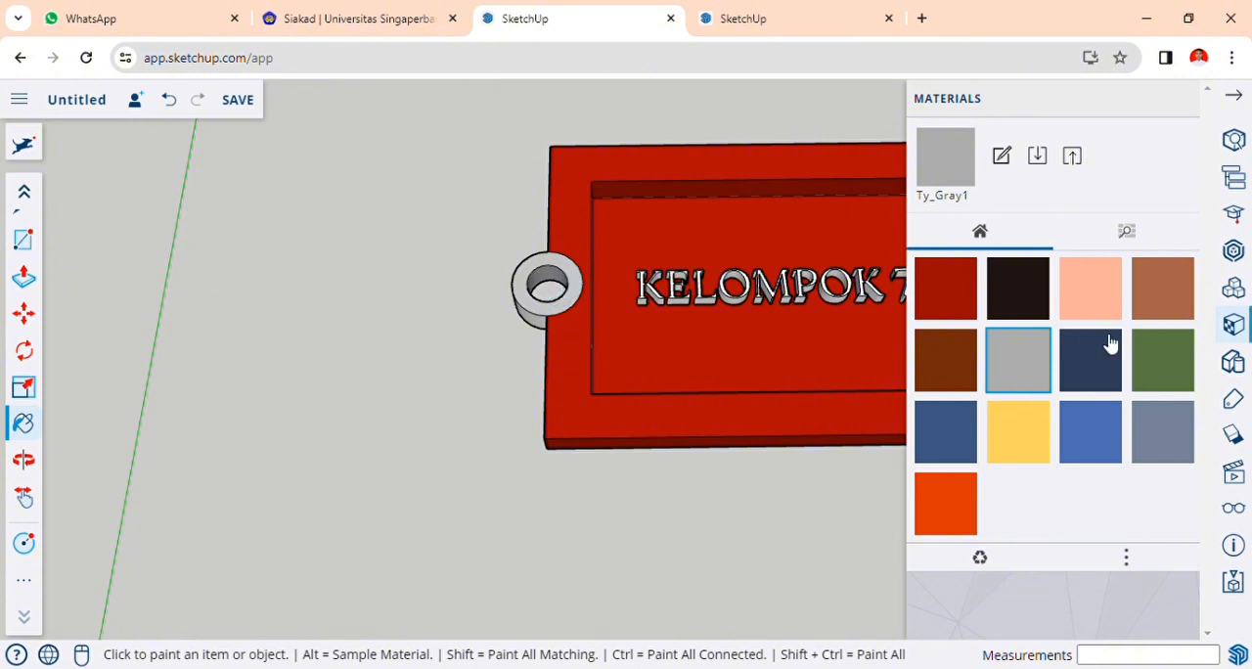
Paint the 3D text "KELOMPOK 7" in Ty_Gray2 and close the materials.
{"action": "left_click", "coordinate": [1010, 298]}
{"action": "left_click", "coordinate": [655, 299]}
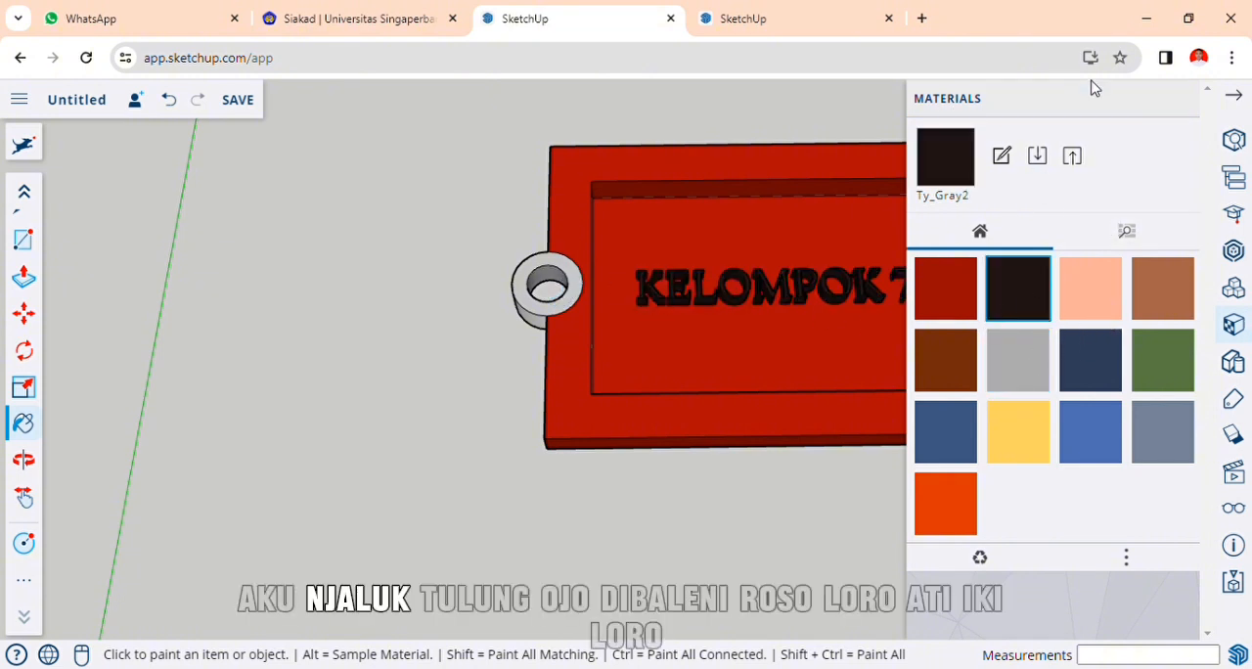
{"action": "left_click", "coordinate": [1234, 95]}
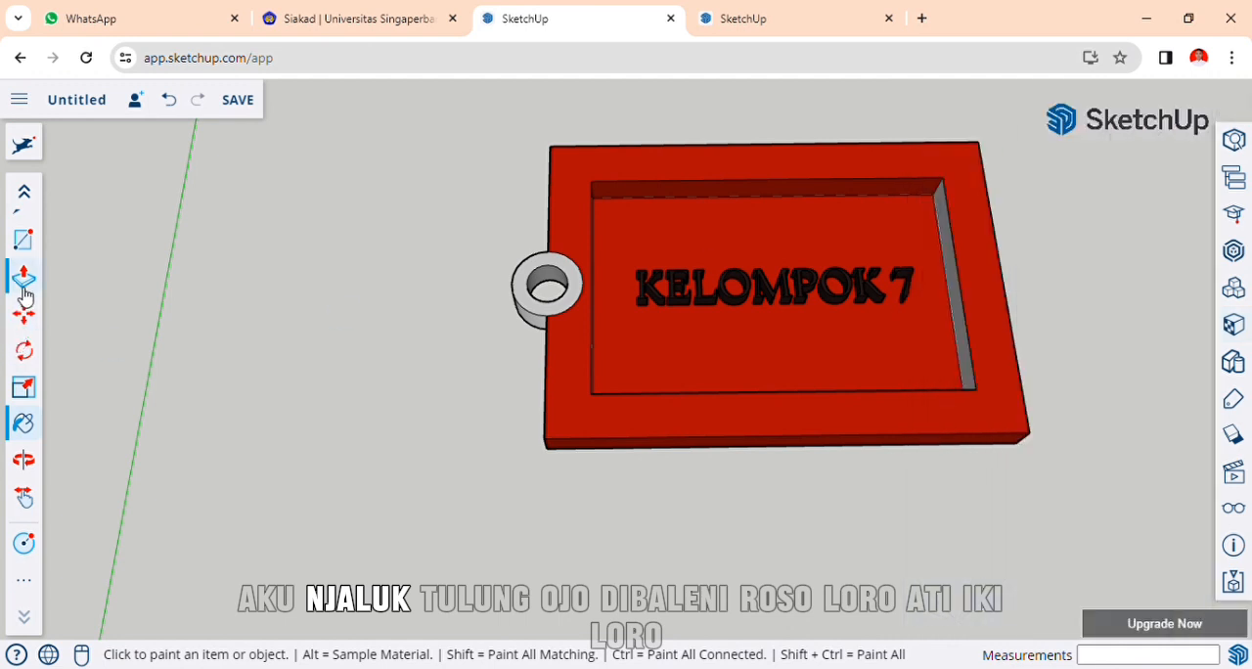
{"action": "left_click", "coordinate": [29, 317]}
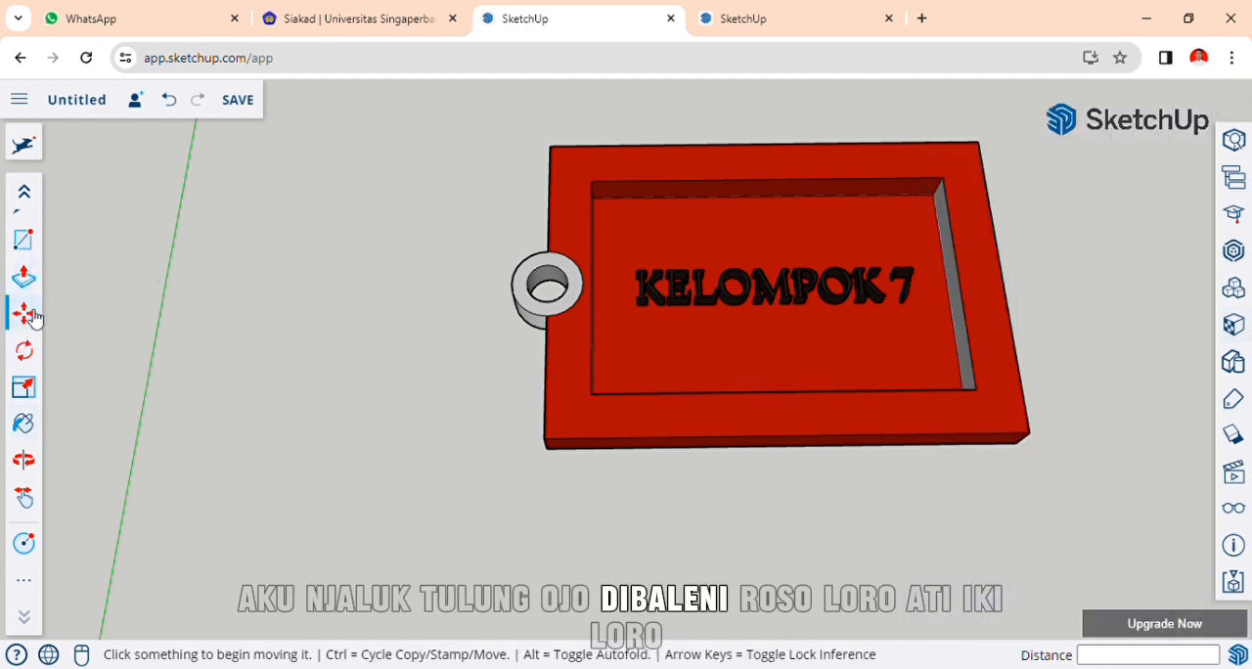
{"action": "left_click", "coordinate": [24, 424]}
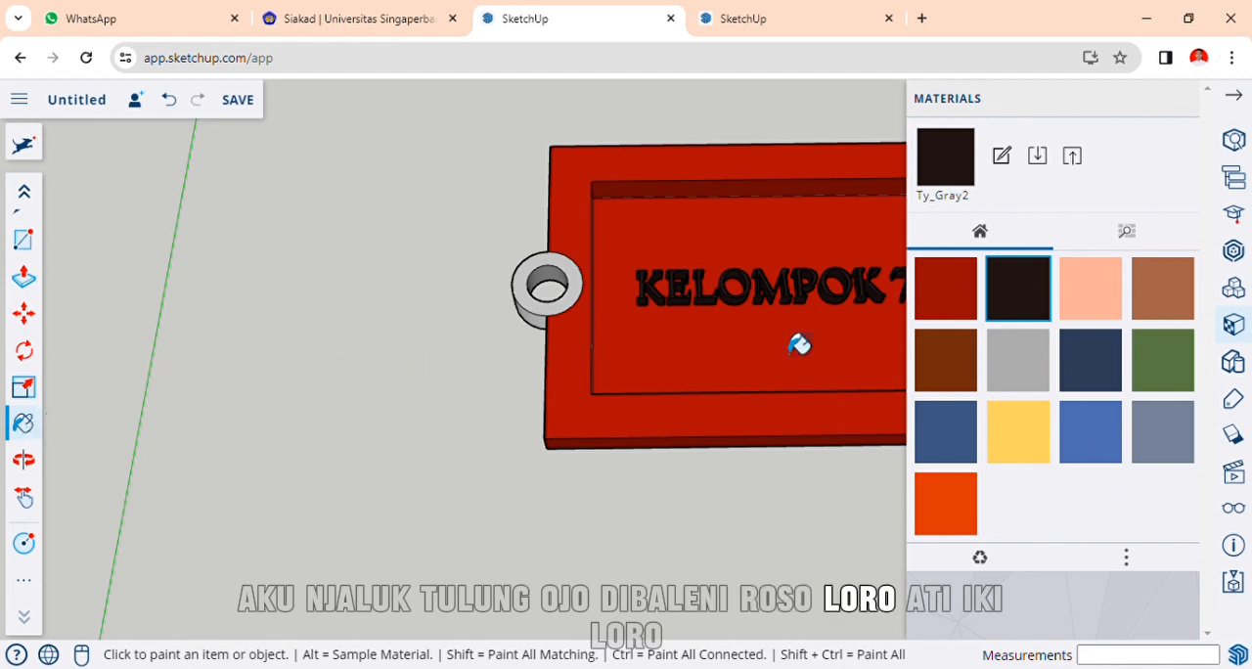
{"action": "left_click", "coordinate": [945, 290]}
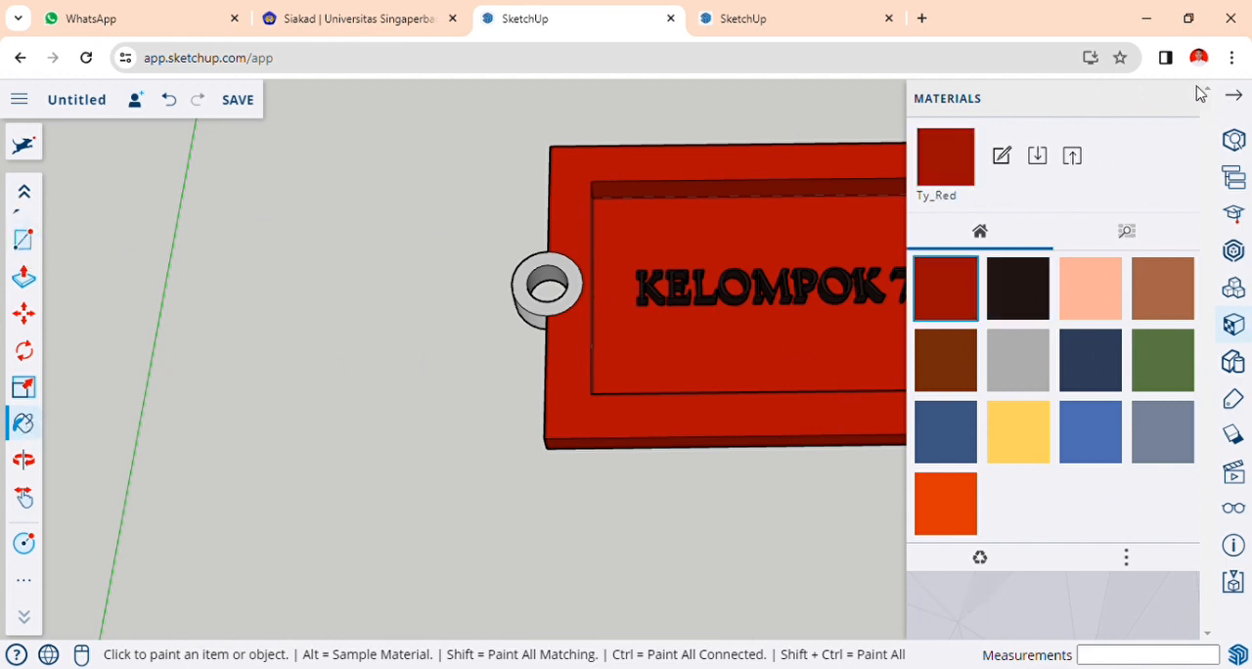
{"action": "left_click", "coordinate": [29, 192]}
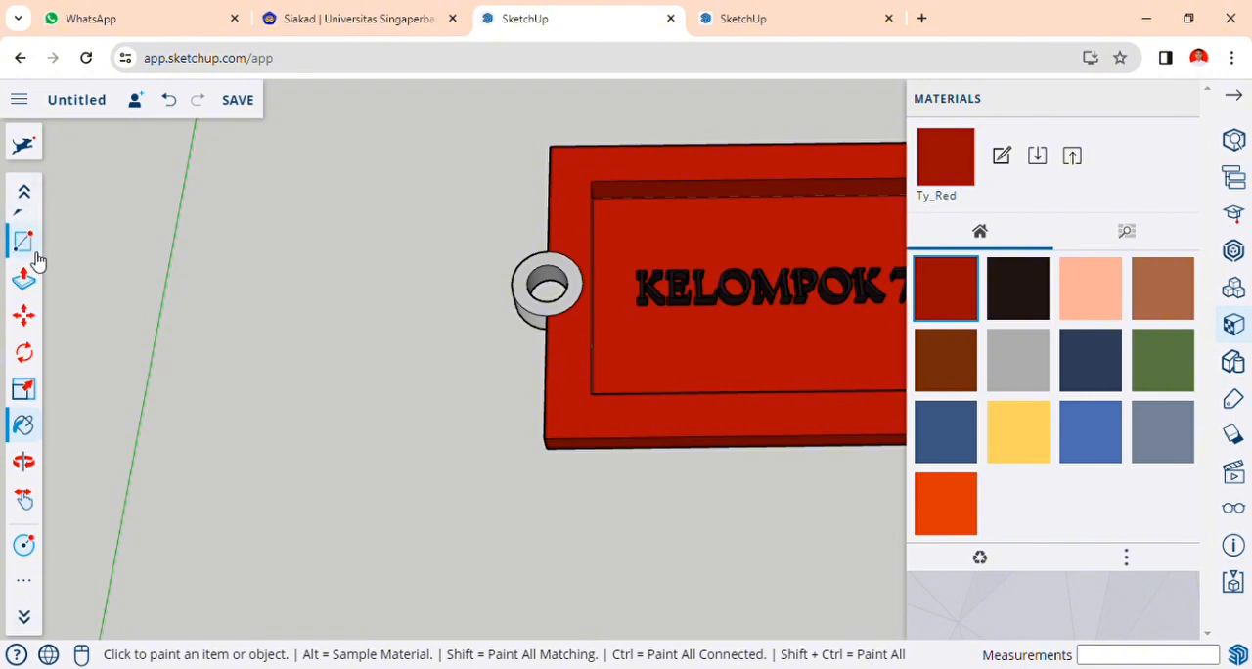
{"action": "left_click", "coordinate": [23, 231]}
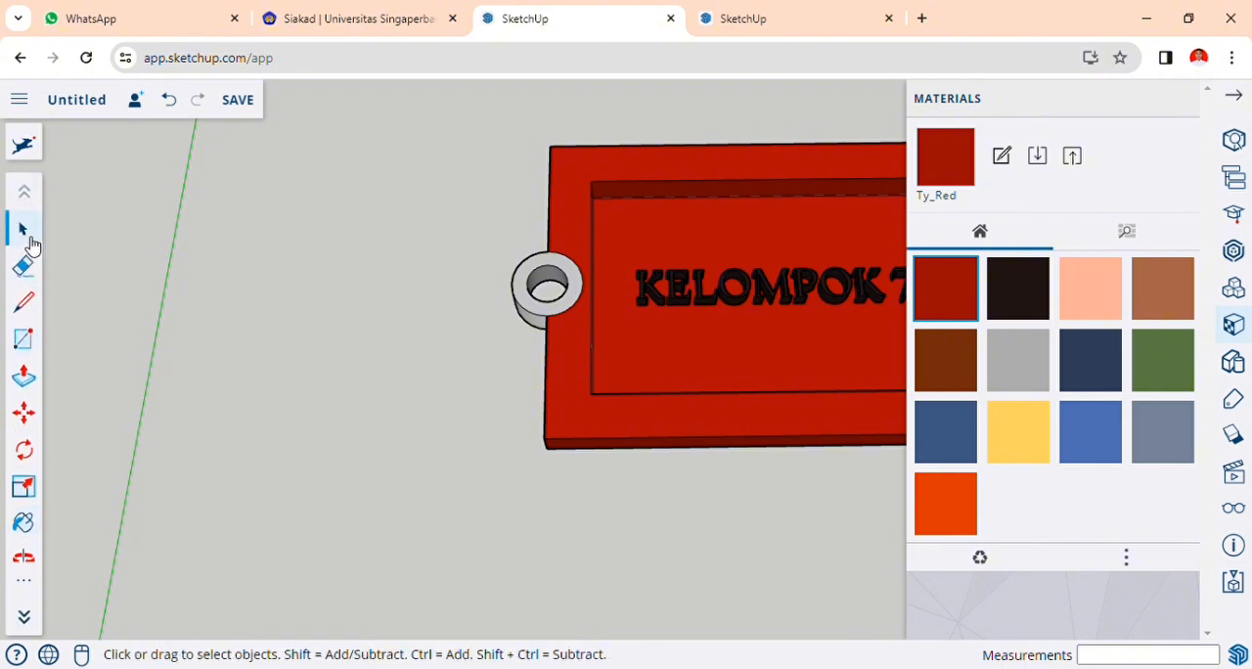
{"action": "left_click", "coordinate": [1236, 101]}
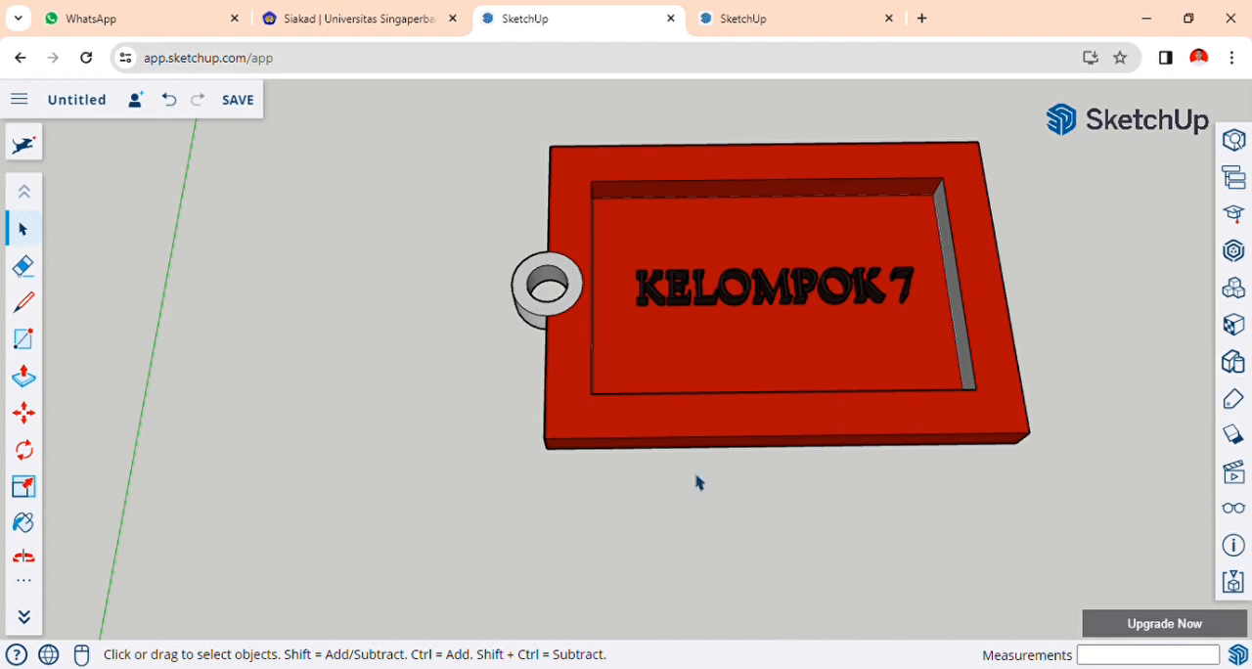
Look over the painted sign, view the CONTOH 1 example model in the other SketchUp browser tab, and return to the sign.
{"action": "scroll", "coordinate": [726, 473], "scroll_direction": "up", "scroll_amount": 3}
{"action": "scroll", "coordinate": [763, 475], "scroll_direction": "down", "scroll_amount": 5}
{"action": "scroll", "coordinate": [771, 473], "scroll_direction": "up", "scroll_amount": 3}
{"action": "scroll", "coordinate": [774, 473], "scroll_direction": "down", "scroll_amount": 1}
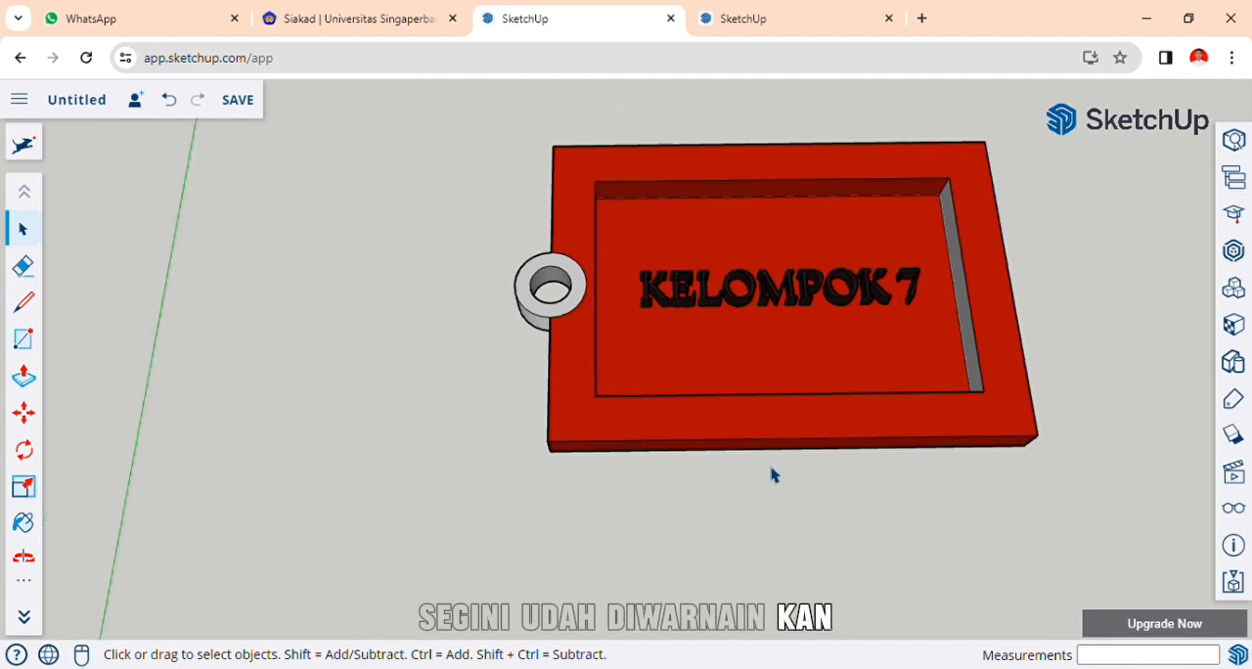
{"action": "left_click", "coordinate": [771, 16]}
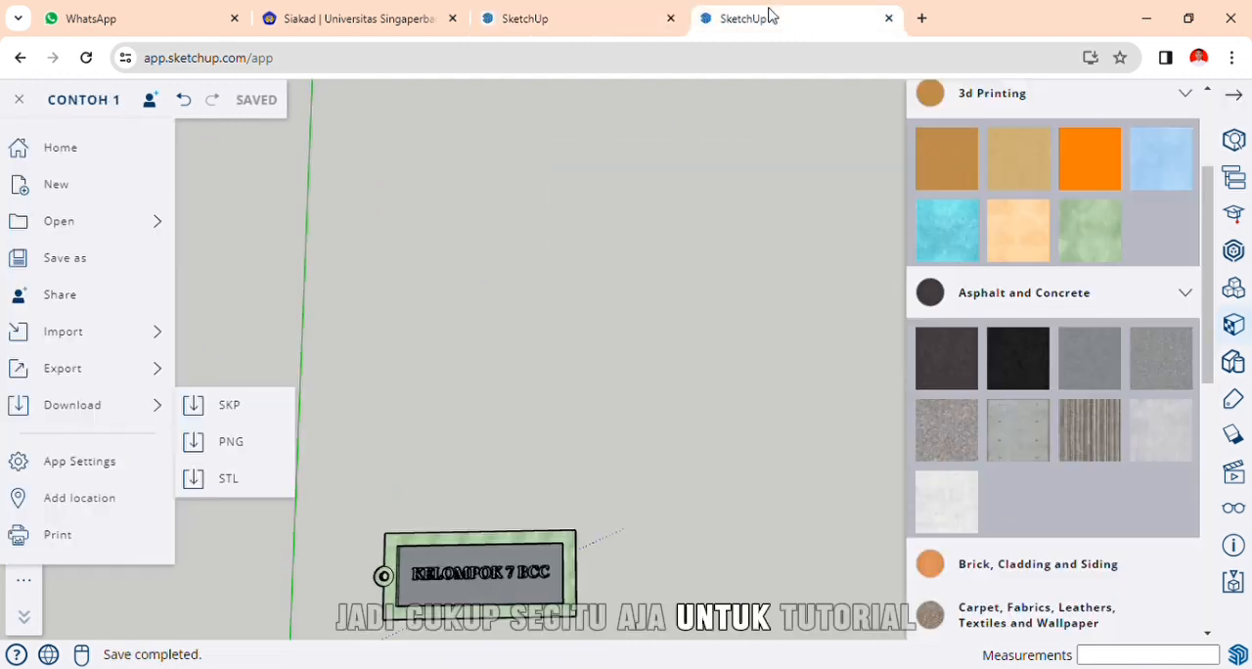
{"action": "left_click", "coordinate": [587, 12]}
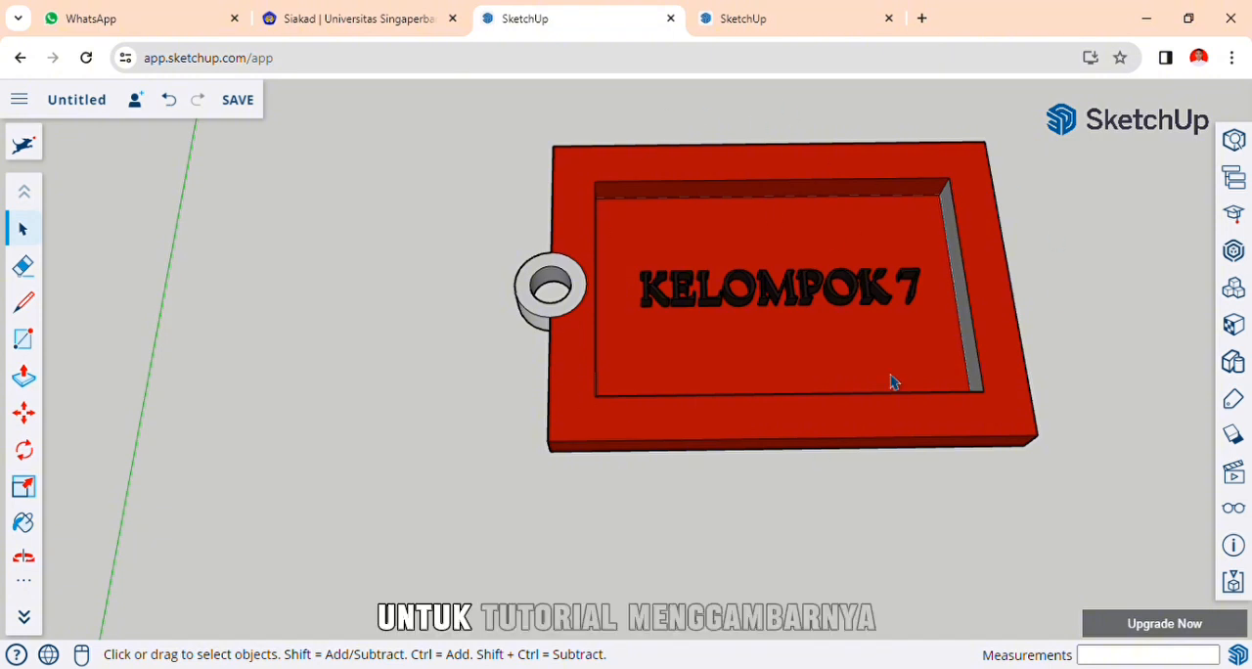